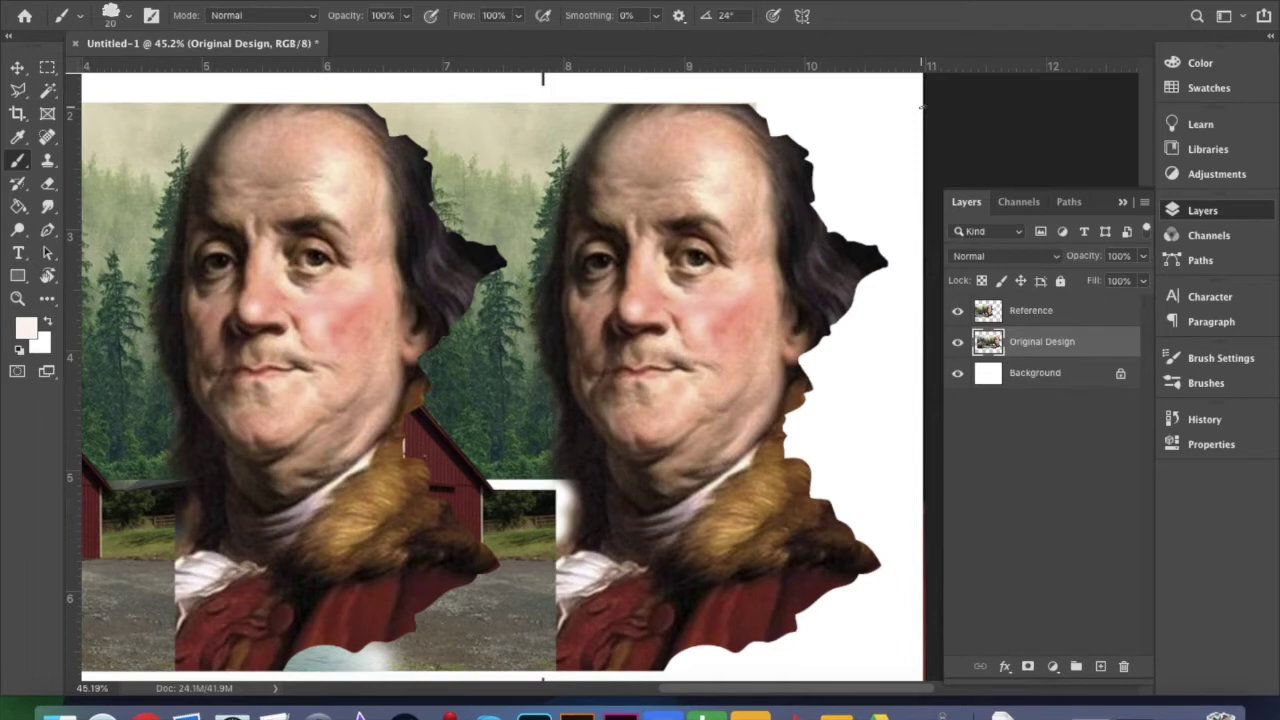
# - Set the foreground colour to mid grey 808080 and add a new layer above Original Design for brush tracing
pyautogui.click(30, 327)
pyautogui.click(543, 373)
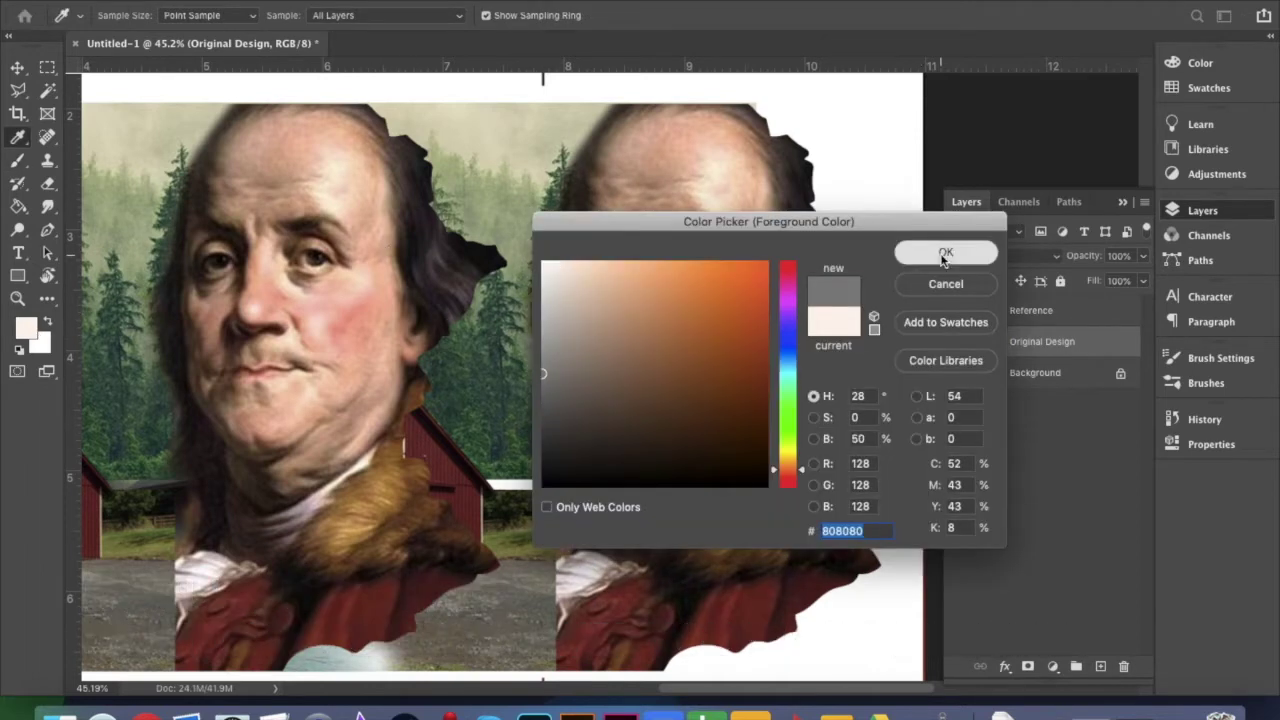
pyautogui.click(943, 256)
pyautogui.press('b')
pyautogui.click(1099, 666)
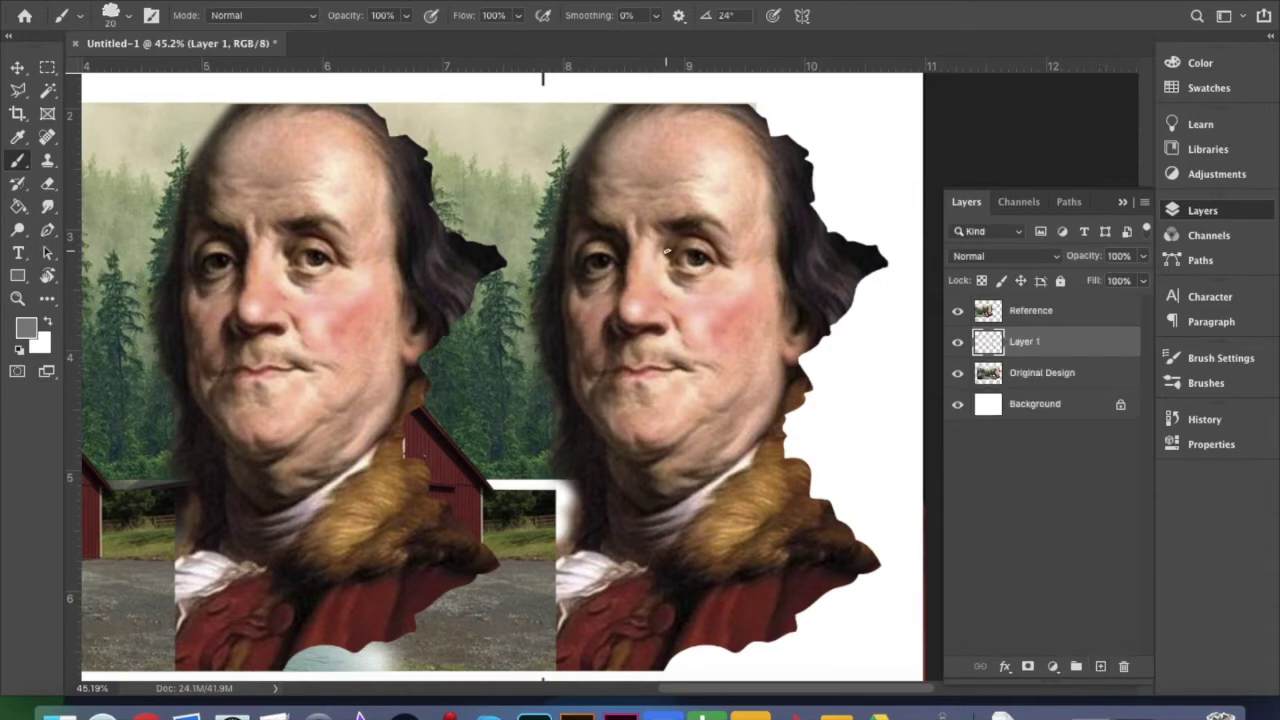
# - Trace the eyes, brows, hairline, ear, nose, mouth and jaw of the duplicate portrait with grey brush lines
pyautogui.moveTo(658, 228); pyautogui.dragTo(663, 224)
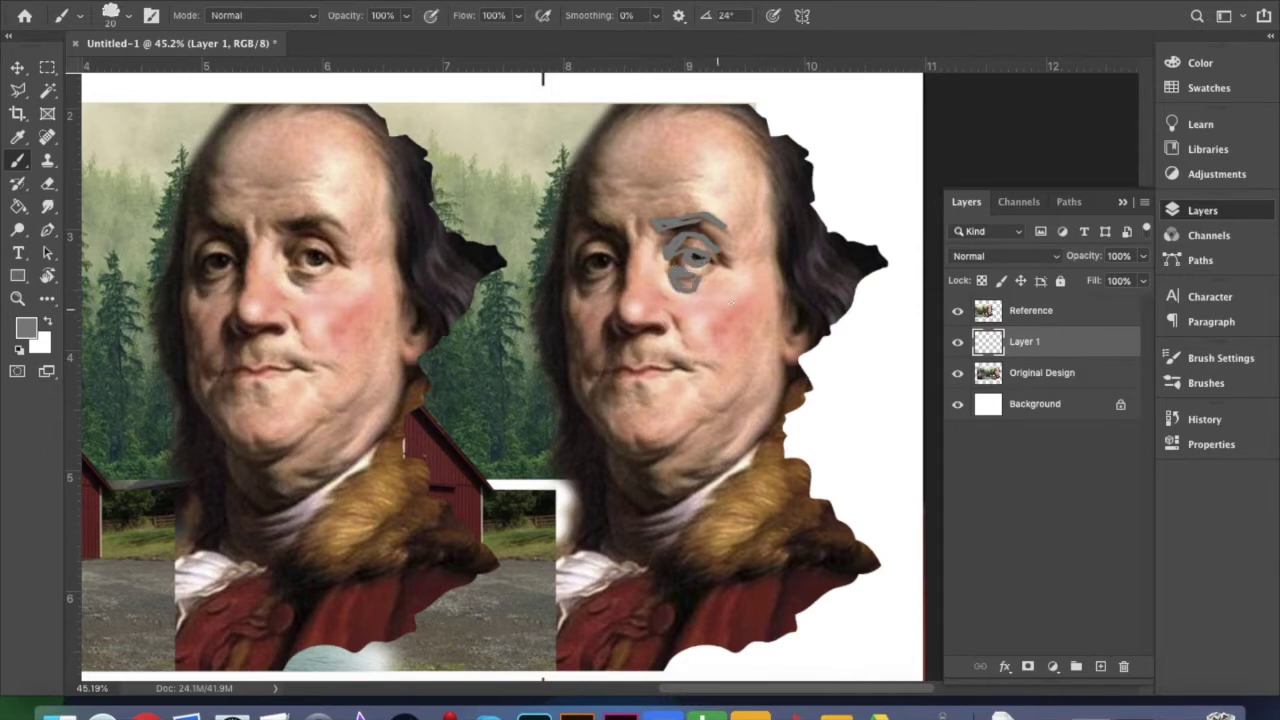
pyautogui.moveTo(780, 205)
pyautogui.mouseDown()
pyautogui.moveTo(782, 256)
pyautogui.moveTo(820, 334)
pyautogui.mouseUp()
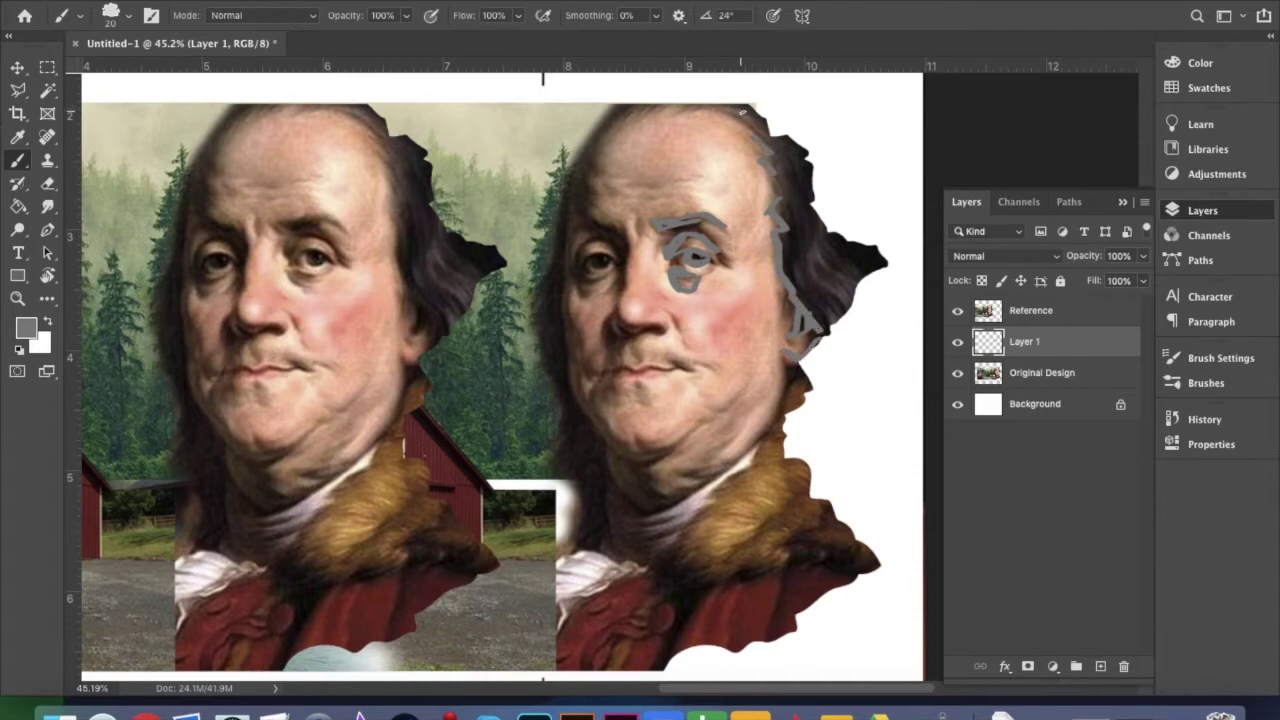
pyautogui.moveTo(645, 104)
pyautogui.mouseDown()
pyautogui.moveTo(589, 135)
pyautogui.moveTo(570, 200)
pyautogui.moveTo(579, 178)
pyautogui.moveTo(589, 210)
pyautogui.moveTo(632, 226)
pyautogui.mouseUp()
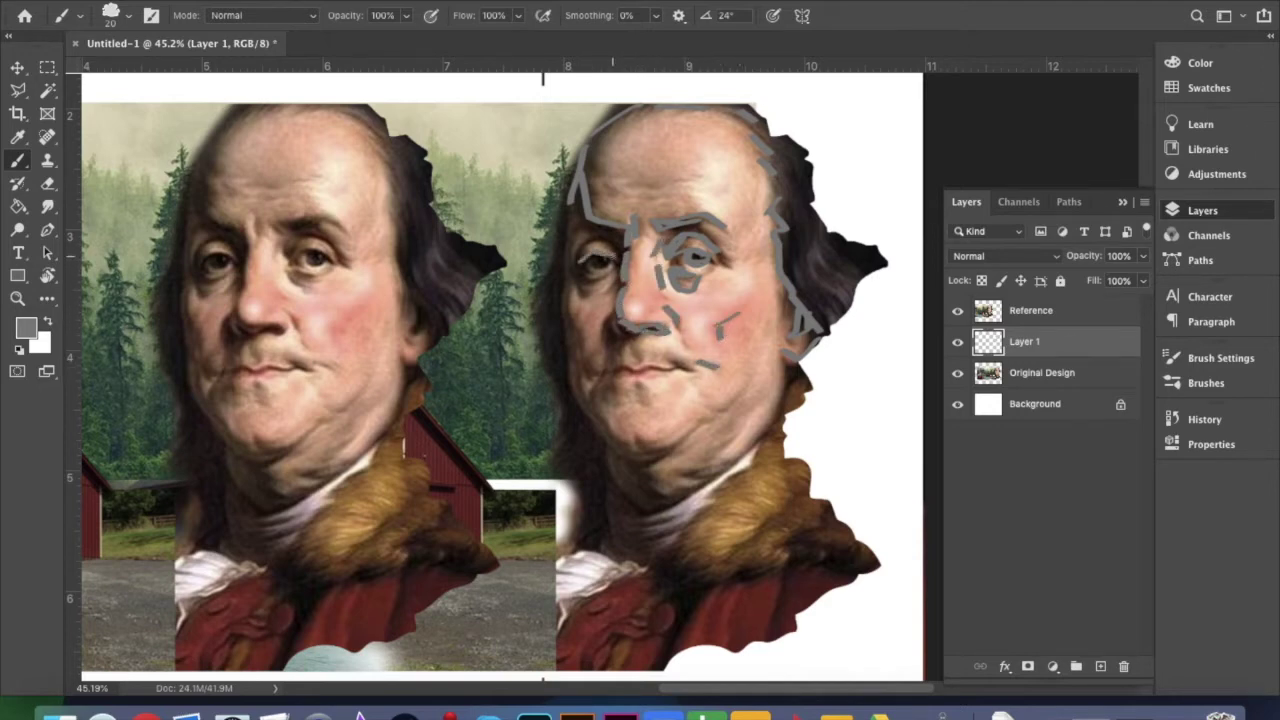
pyautogui.moveTo(576, 250)
pyautogui.mouseDown()
pyautogui.moveTo(611, 242)
pyautogui.moveTo(617, 255)
pyautogui.moveTo(564, 252)
pyautogui.mouseUp()
pyautogui.moveTo(570, 204); pyautogui.dragTo(568, 335)
pyautogui.moveTo(566, 230)
pyautogui.mouseDown()
pyautogui.moveTo(537, 328)
pyautogui.moveTo(560, 408)
pyautogui.moveTo(556, 456)
pyautogui.mouseUp()
pyautogui.moveTo(584, 418)
pyautogui.mouseDown()
pyautogui.moveTo(562, 323)
pyautogui.moveTo(590, 366)
pyautogui.mouseUp()
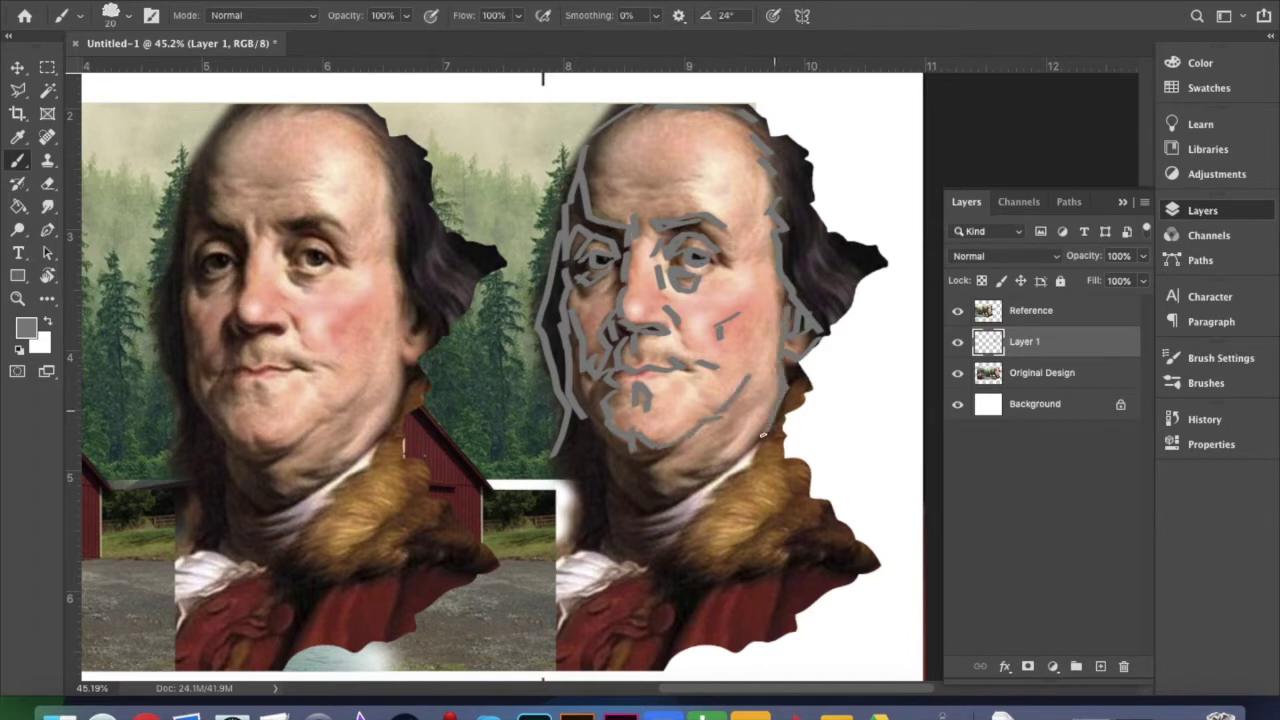
# - Trace the chin folds, neck, neckcloth and lower edge of the fur collar in grey
pyautogui.moveTo(709, 479)
pyautogui.mouseDown()
pyautogui.moveTo(660, 516)
pyautogui.moveTo(640, 514)
pyautogui.moveTo(585, 425)
pyautogui.moveTo(652, 463)
pyautogui.moveTo(673, 446)
pyautogui.moveTo(679, 502)
pyautogui.mouseUp()
pyautogui.moveTo(608, 474)
pyautogui.mouseDown()
pyautogui.moveTo(604, 515)
pyautogui.moveTo(633, 542)
pyautogui.moveTo(616, 553)
pyautogui.moveTo(671, 563)
pyautogui.moveTo(745, 473)
pyautogui.mouseUp()
pyautogui.moveTo(825, 381); pyautogui.dragTo(848, 388)
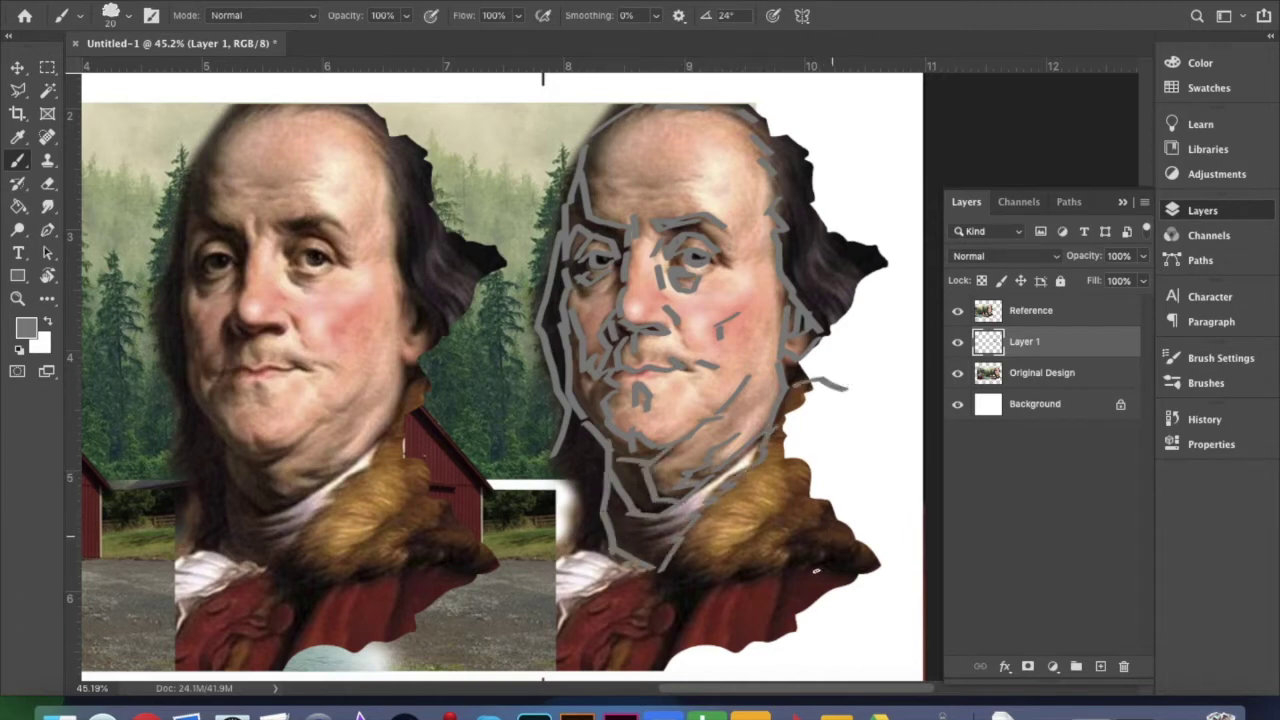
pyautogui.moveTo(676, 590)
pyautogui.mouseDown()
pyautogui.moveTo(836, 530)
pyautogui.moveTo(872, 556)
pyautogui.mouseUp()
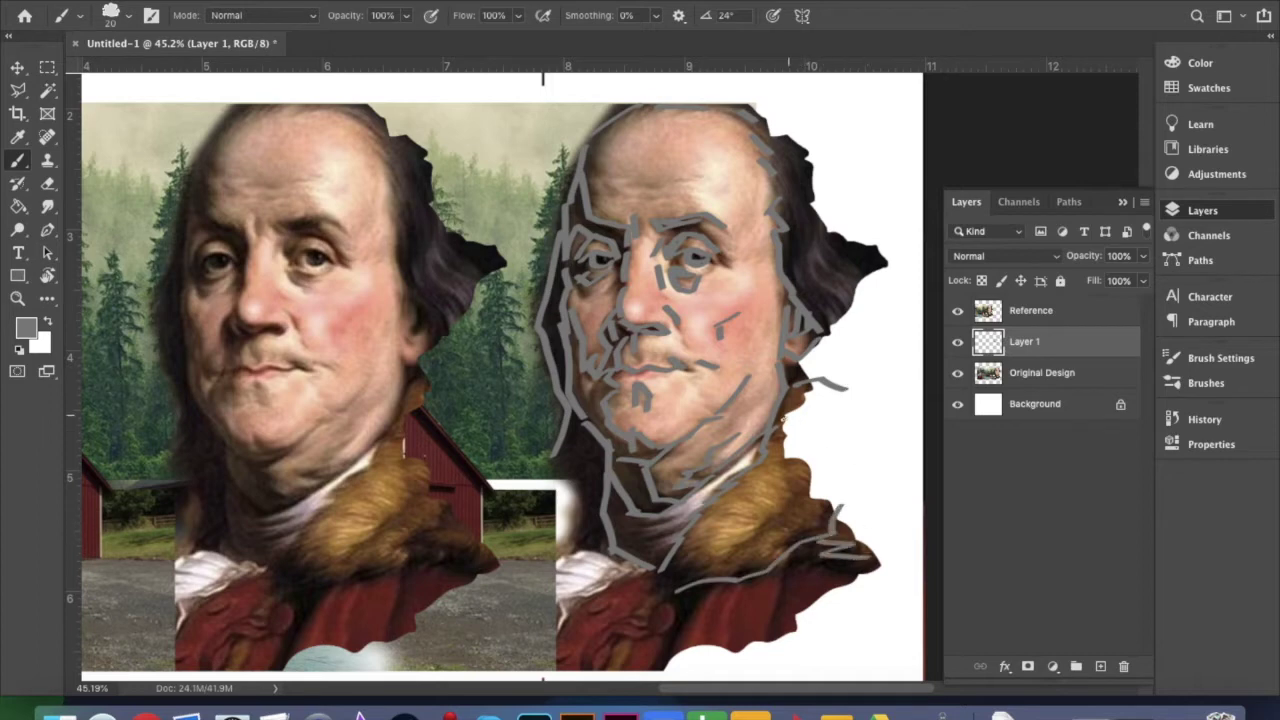
# - Trace the outer hair, the collar's outer edge, the coat folds and the ruffled shirt in grey
pyautogui.moveTo(777, 111)
pyautogui.mouseDown()
pyautogui.moveTo(868, 292)
pyautogui.moveTo(806, 442)
pyautogui.moveTo(893, 600)
pyautogui.mouseUp()
pyautogui.moveTo(766, 630); pyautogui.dragTo(792, 562)
pyautogui.moveTo(708, 584); pyautogui.dragTo(656, 664)
pyautogui.moveTo(646, 670)
pyautogui.mouseDown()
pyautogui.moveTo(655, 594)
pyautogui.moveTo(668, 586)
pyautogui.moveTo(643, 573)
pyautogui.moveTo(556, 654)
pyautogui.mouseUp()
pyautogui.moveTo(590, 608); pyautogui.dragTo(612, 604)
pyautogui.moveTo(606, 549); pyautogui.dragTo(566, 548)
pyautogui.moveTo(558, 456); pyautogui.dragTo(520, 521)
# - Hide the Original Design layer and add a new empty layer directly beneath the line tracing
pyautogui.click(958, 373)
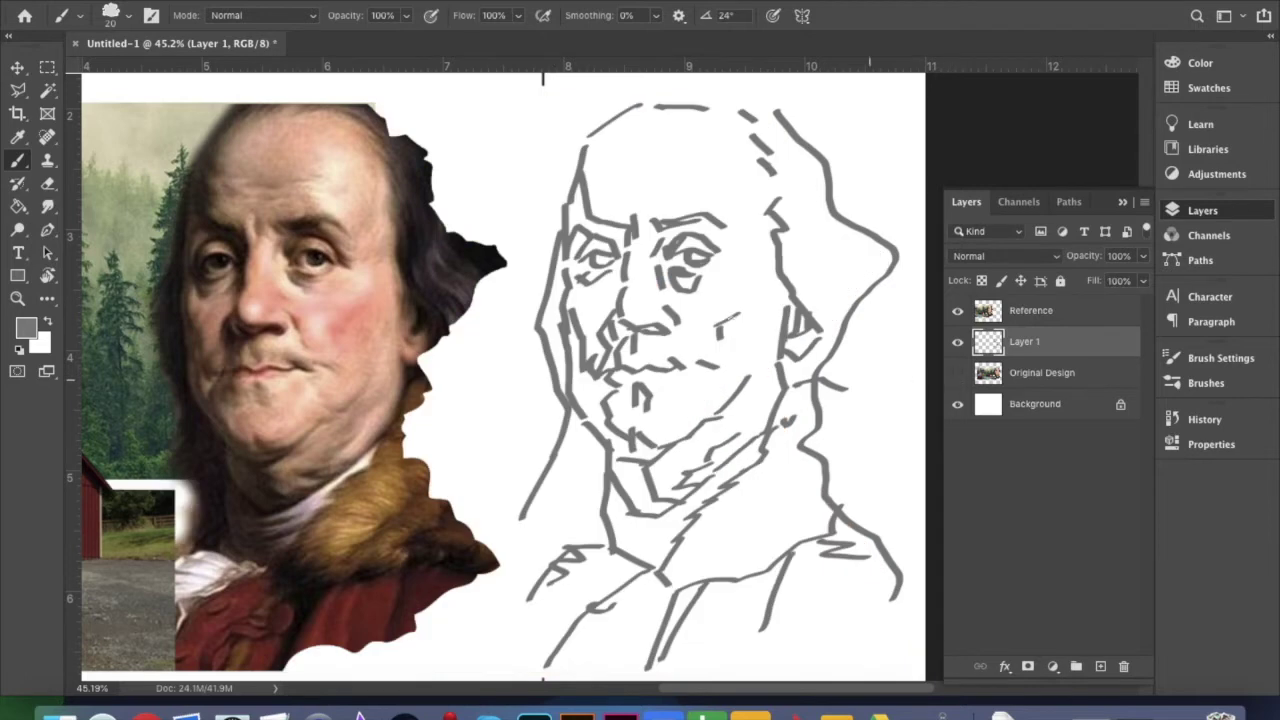
pyautogui.keyDown('ctrl'); pyautogui.click(1100, 666); pyautogui.keyUp('ctrl')
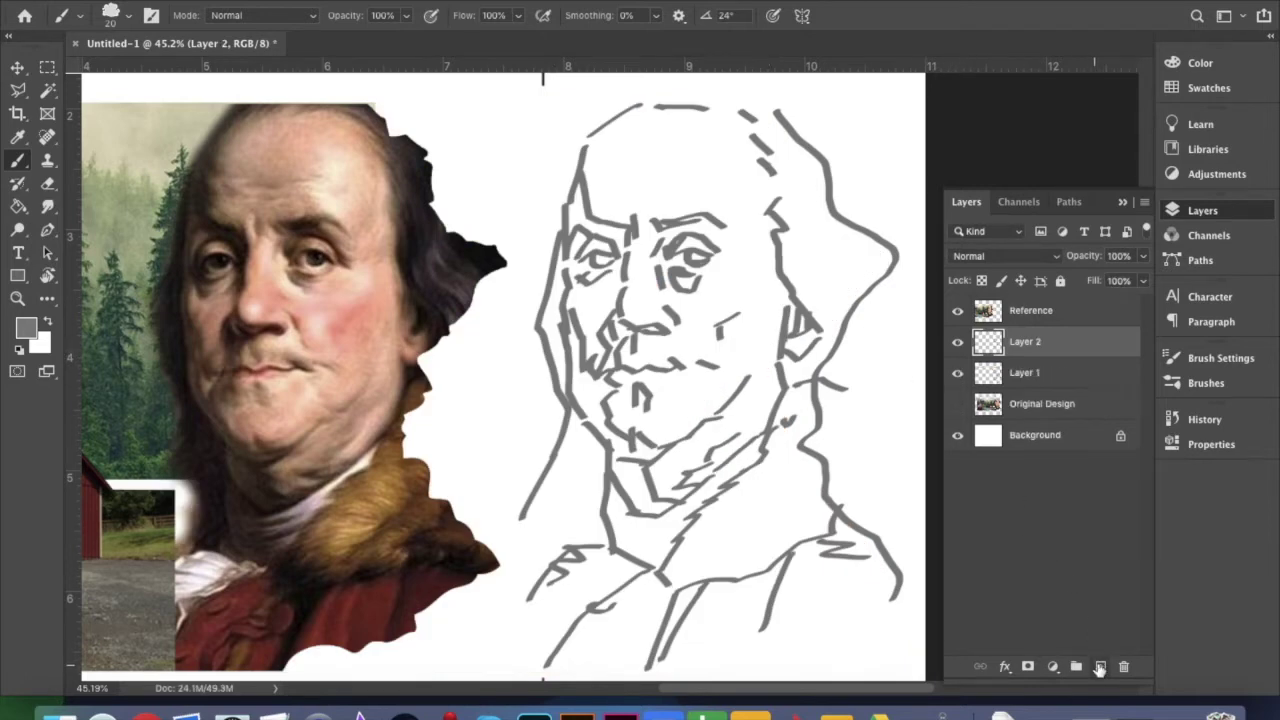
pyautogui.click(1019, 343)
# - Rename the line drawing layer to Tracing and the empty layer below it to Skin
pyautogui.doubleClick(1022, 342)
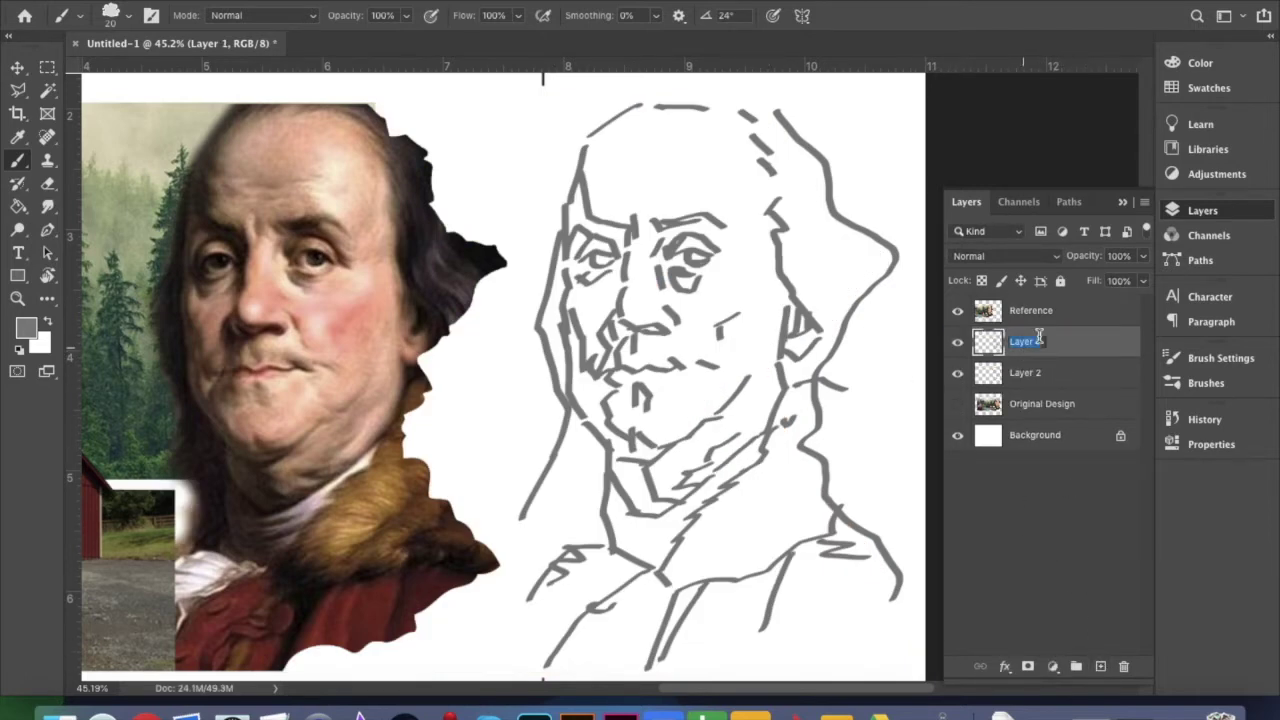
pyautogui.write('Tracing')
pyautogui.press('Tab')
pyautogui.write('Sk')
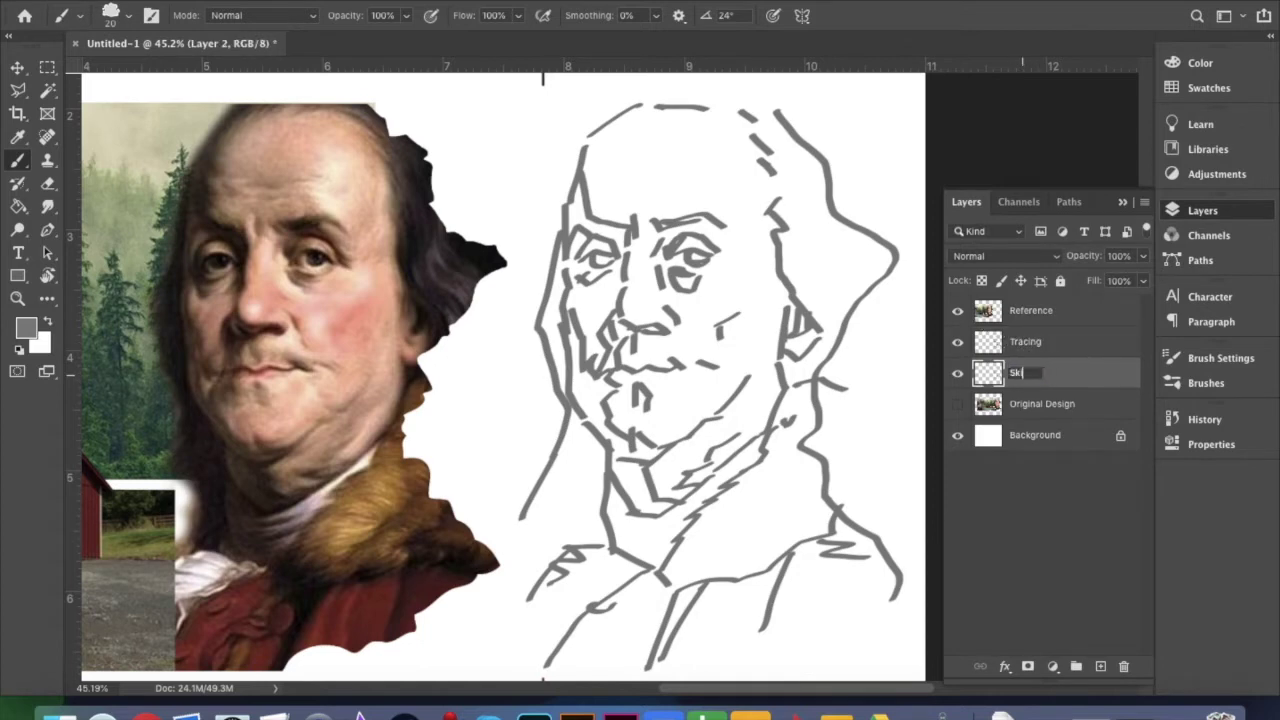
pyautogui.write('in')
pyautogui.press('Return')
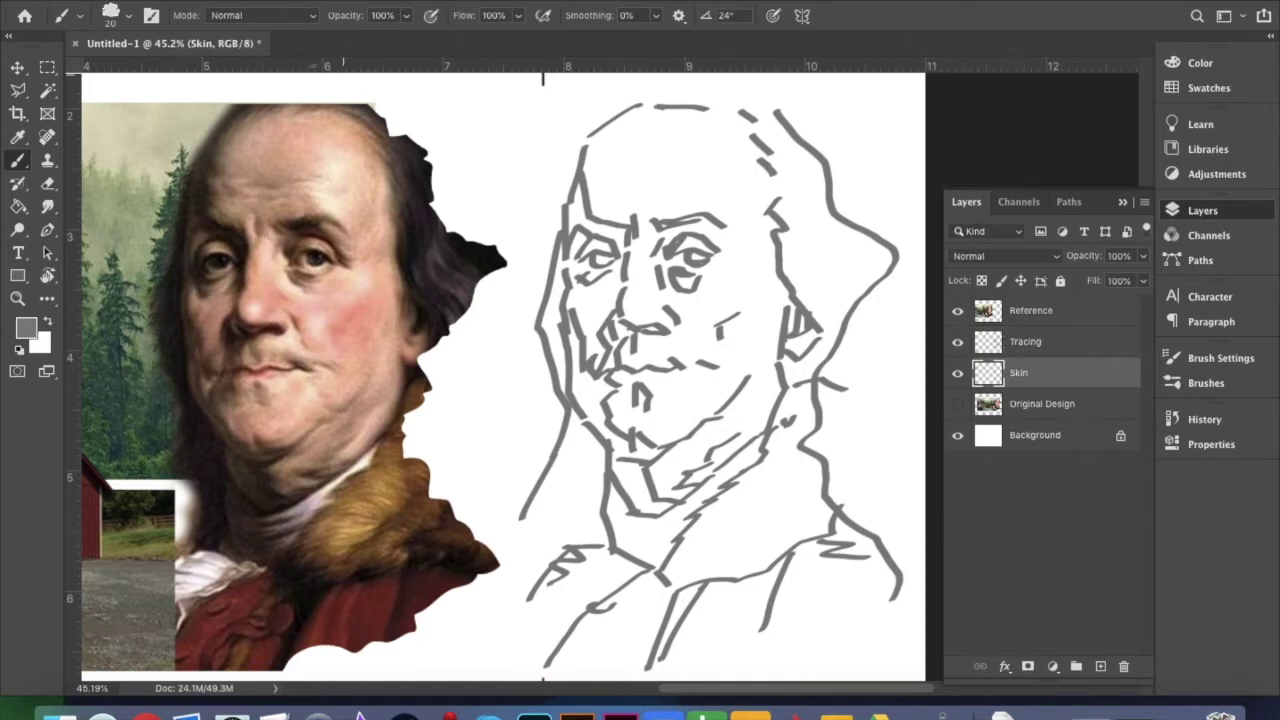
# - Set the brush size to 60 px and keep its opacity at 100%
pyautogui.click(127, 17)
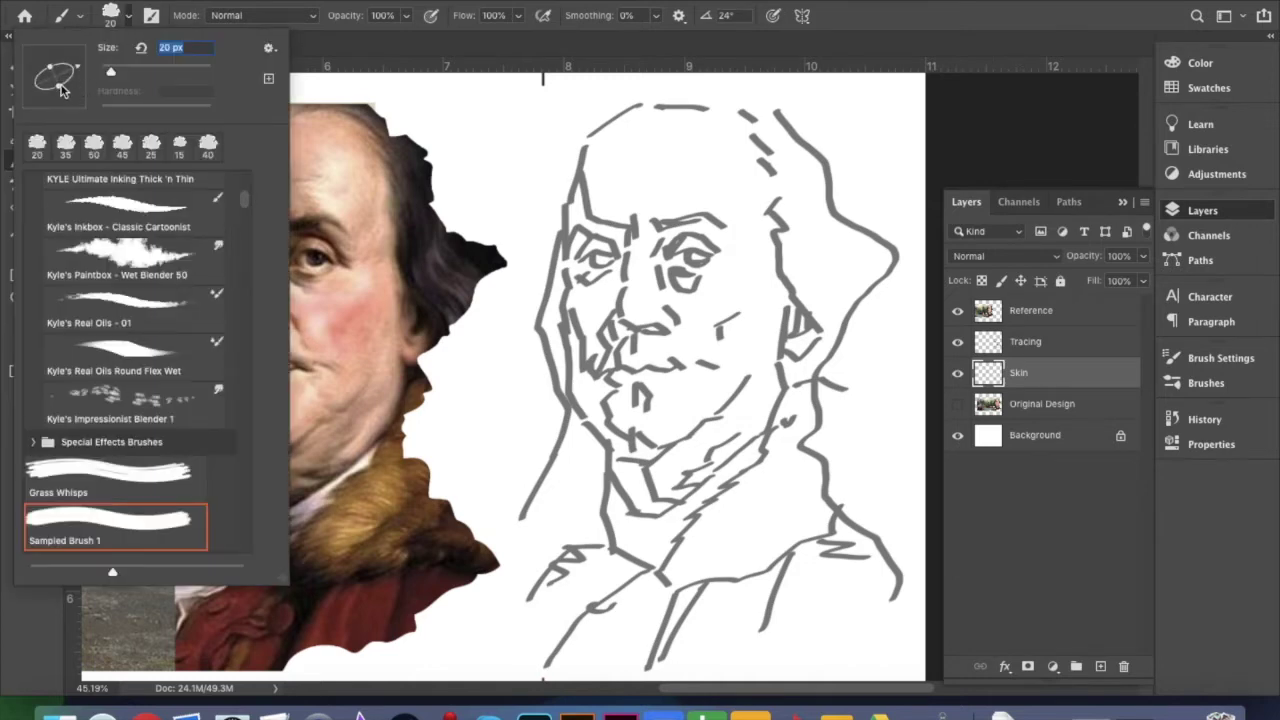
pyautogui.write('60')
pyautogui.press('Return')
pyautogui.click(406, 15)
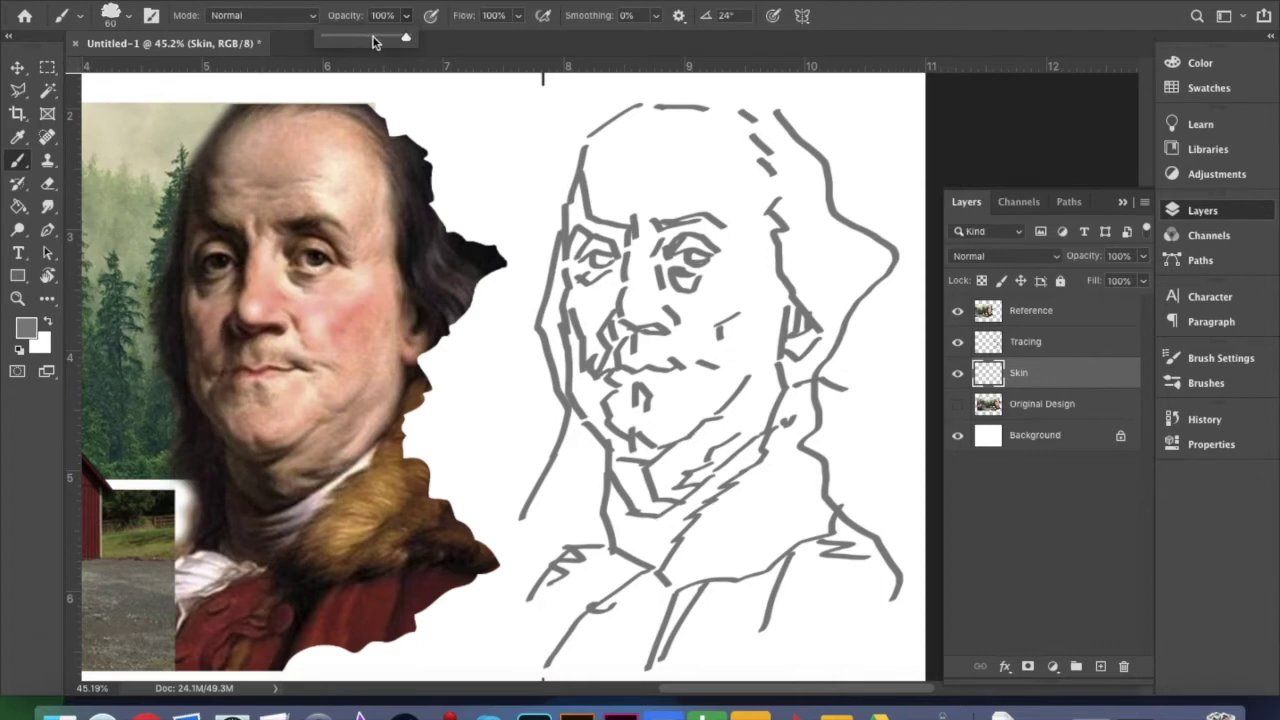
pyautogui.click(407, 17)
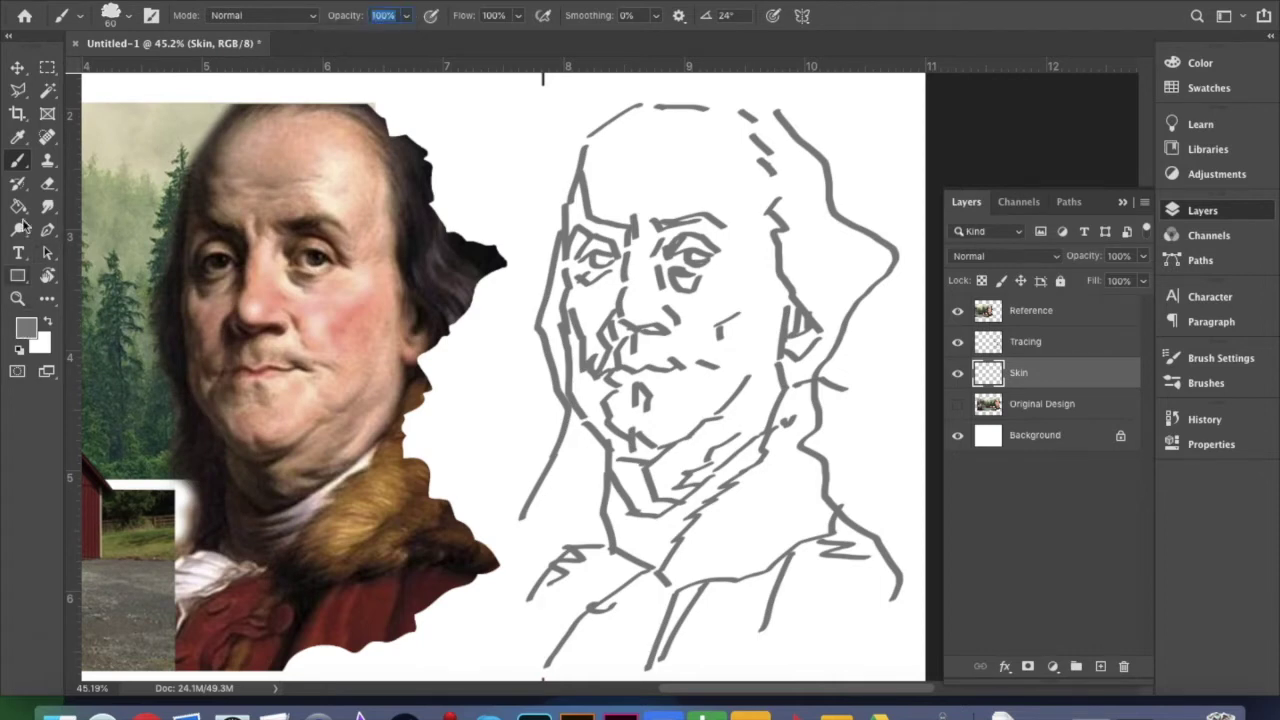
# - Paint cream, rosy red, peach and mauve swatches beside the reference face, sampling each skin tone from it
pyautogui.click(17, 139)
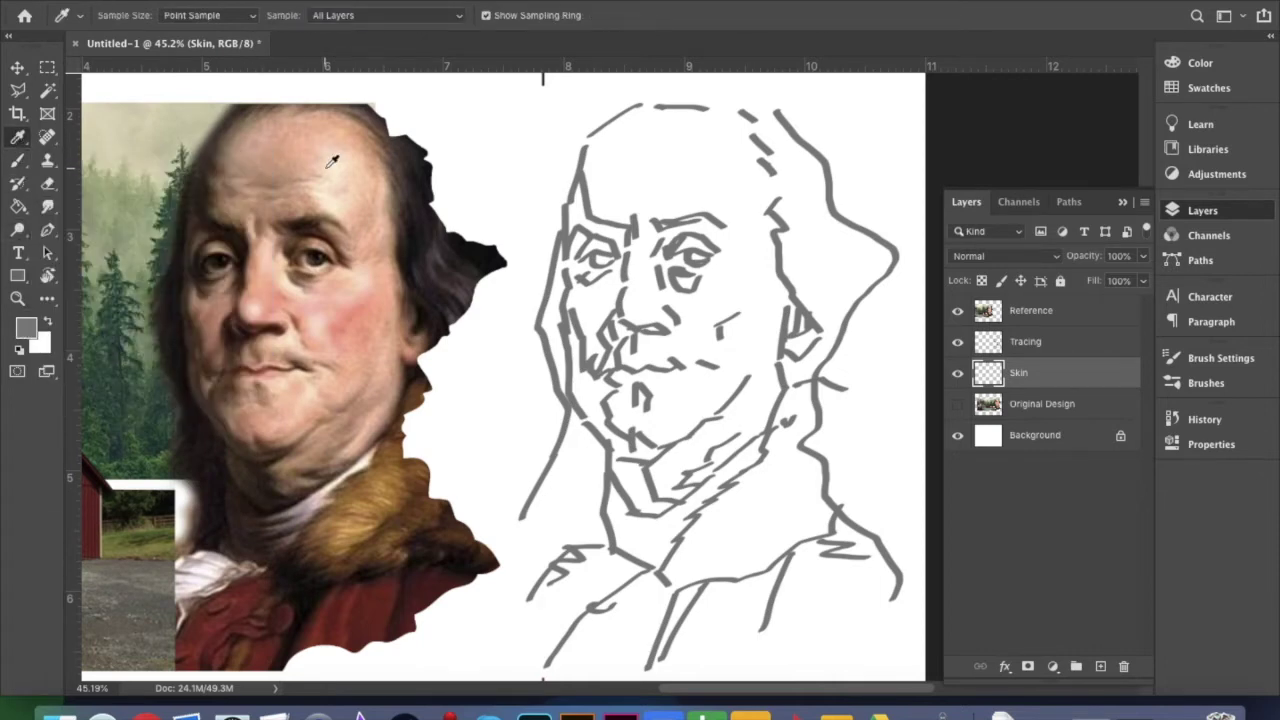
pyautogui.click(18, 161)
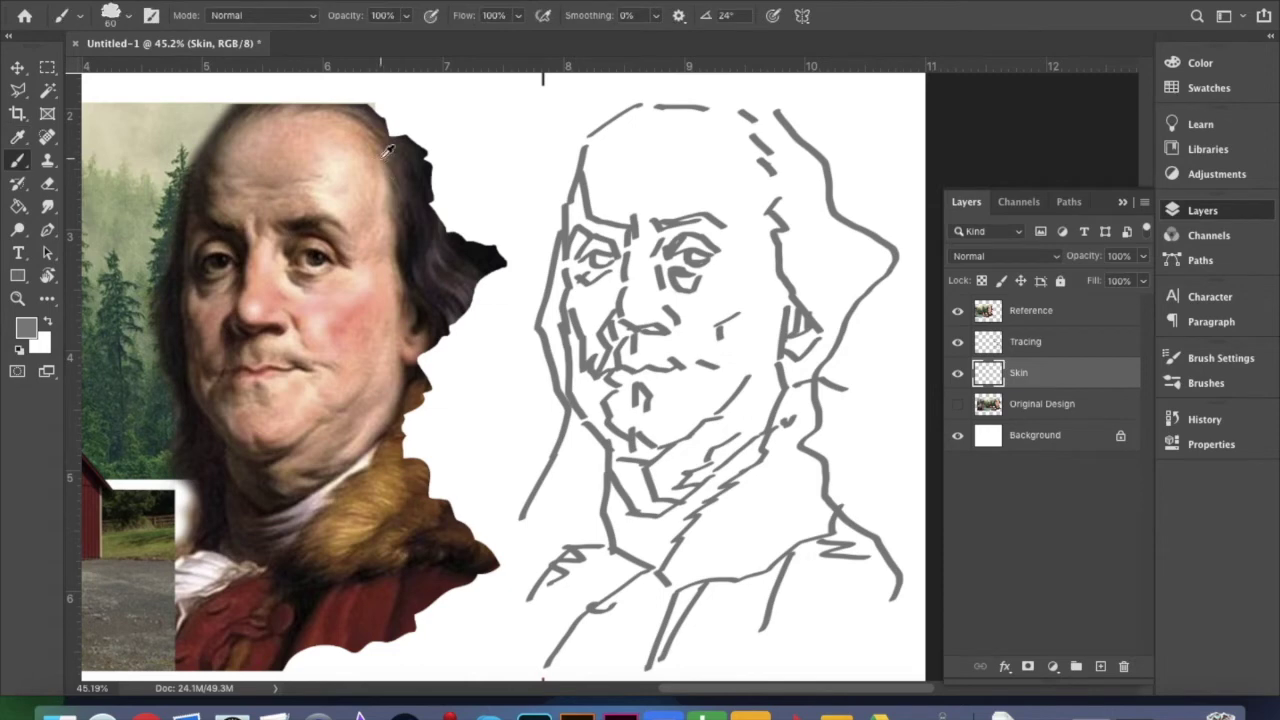
pyautogui.keyDown('alt'); pyautogui.click(353, 314); pyautogui.keyUp('alt')
pyautogui.moveTo(492, 388); pyautogui.dragTo(497, 427)
pyautogui.keyDown('alt'); pyautogui.click(352, 166); pyautogui.keyUp('alt')
pyautogui.keyDown('alt'); pyautogui.click(363, 405); pyautogui.keyUp('alt')
pyautogui.moveTo(494, 354)
pyautogui.mouseDown()
pyautogui.moveTo(466, 358)
pyautogui.moveTo(497, 357)
pyautogui.moveTo(492, 380)
pyautogui.mouseUp()
pyautogui.keyDown('alt'); pyautogui.click(357, 362); pyautogui.keyUp('alt')
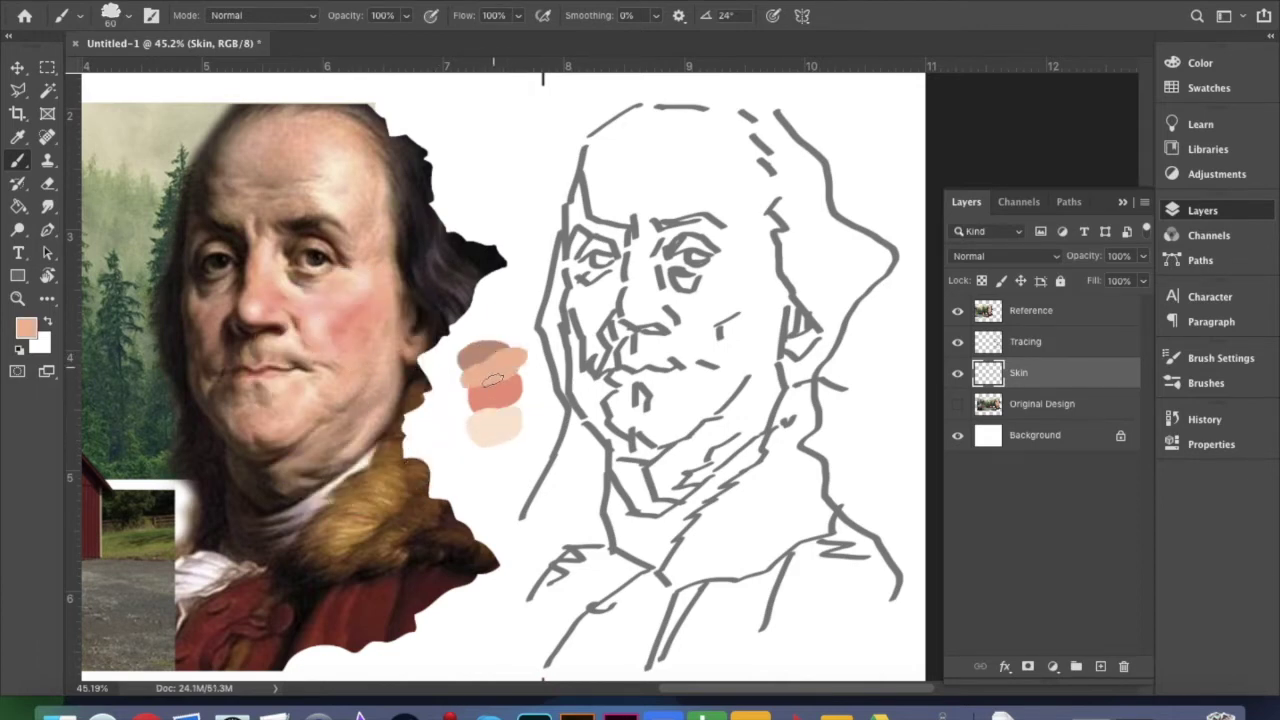
# - Add a dark brown swatch sampled from the face's shadow side and a pink swatch sampled from the cheek
pyautogui.keyDown('alt'); pyautogui.click(224, 397); pyautogui.keyUp('alt')
pyautogui.moveTo(500, 318); pyautogui.dragTo(462, 328)
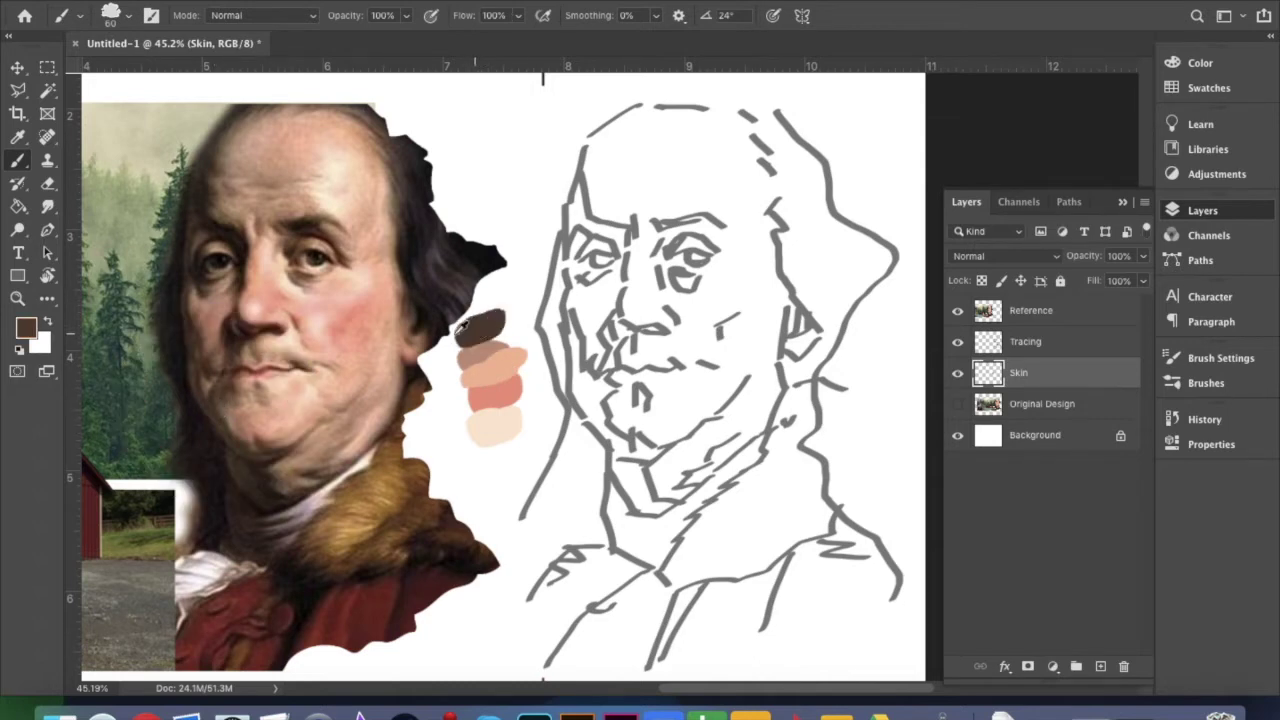
pyautogui.keyDown('alt'); pyautogui.click(350, 305); pyautogui.keyUp('alt')
pyautogui.moveTo(438, 410); pyautogui.dragTo(446, 408)
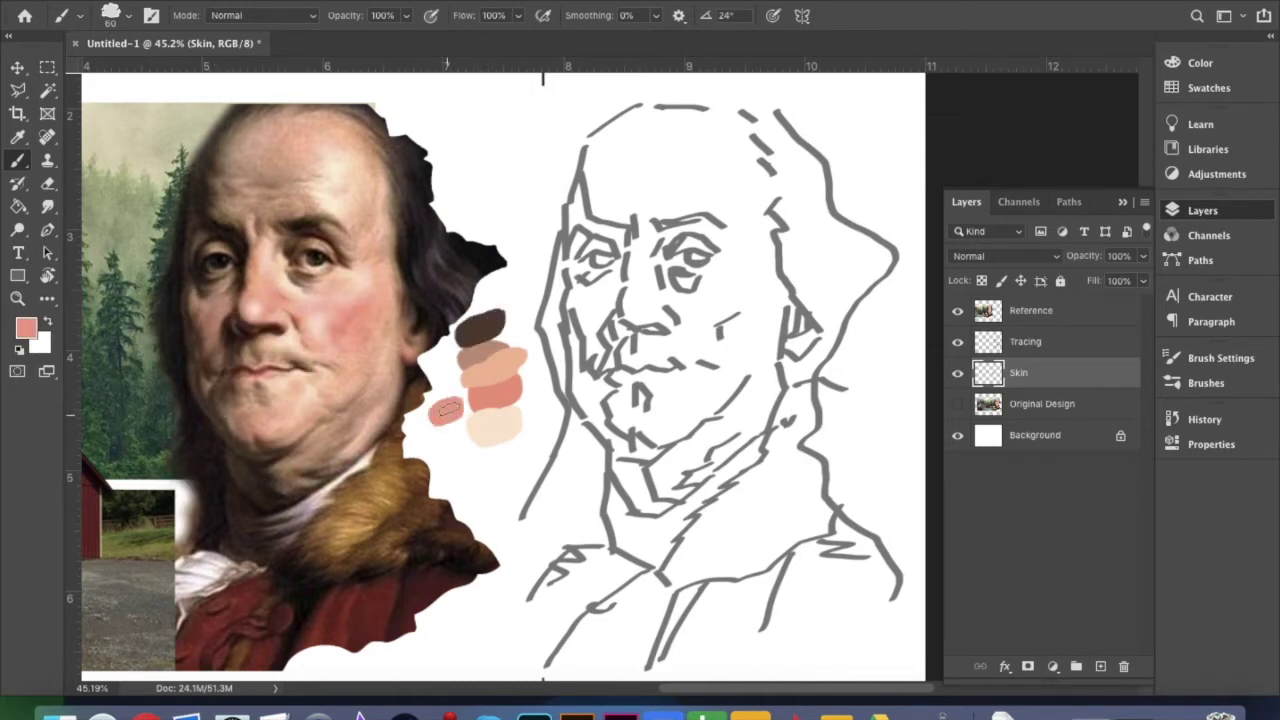
# - Shift the hue of a sampled shadow tone to green 828653 and paint a swatch of it beside the palette
pyautogui.keyDown('alt'); pyautogui.click(244, 397); pyautogui.keyUp('alt')
pyautogui.click(26, 328)
pyautogui.moveTo(785, 470)
pyautogui.mouseDown()
pyautogui.moveTo(785, 434)
pyautogui.moveTo(784, 447)
pyautogui.mouseUp()
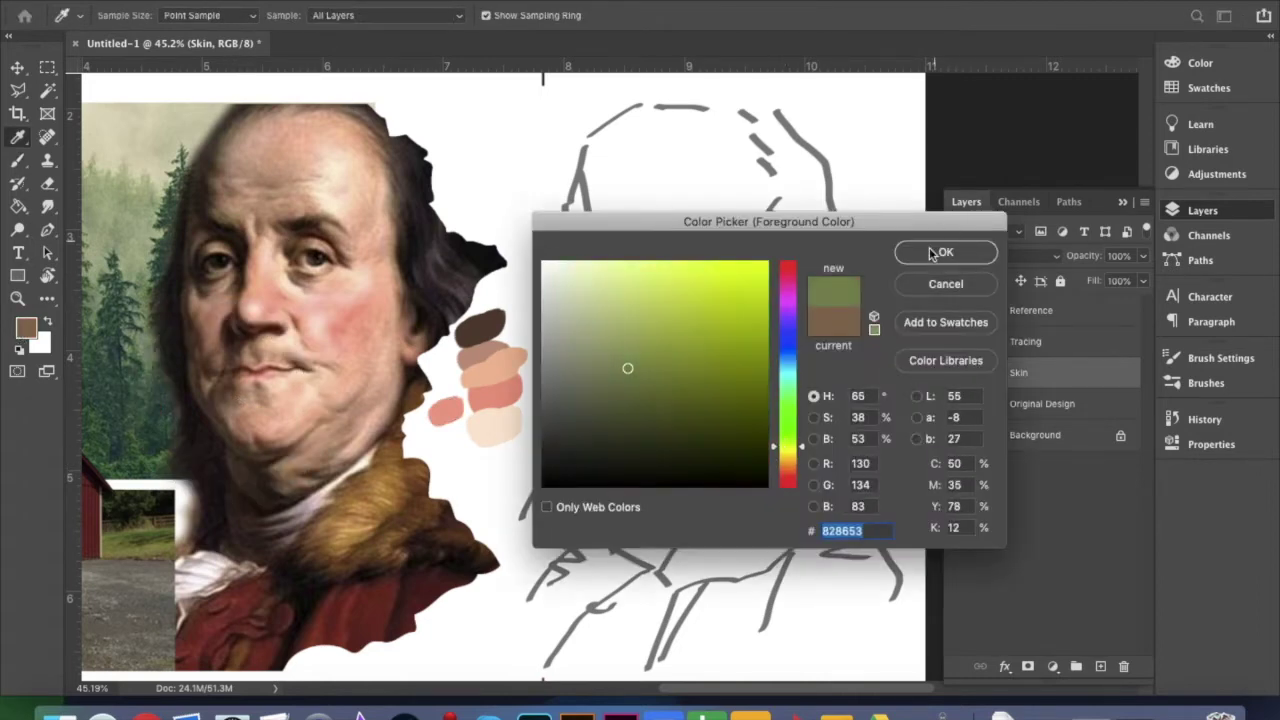
pyautogui.click(945, 251)
pyautogui.moveTo(455, 365); pyautogui.dragTo(430, 352)
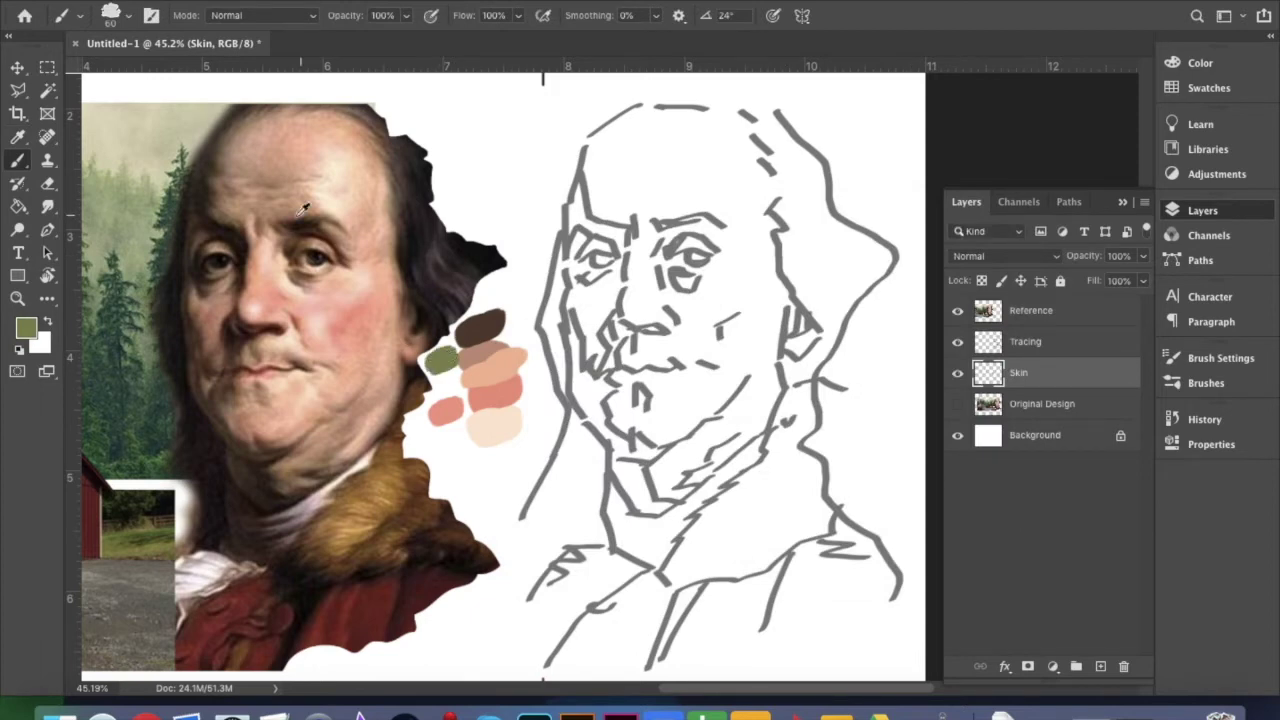
# - Turn a sampled forehead tone into blue-grey 9da4b0 and paint a swatch of it above the dark brown one
pyautogui.keyDown('alt'); pyautogui.click(310, 277); pyautogui.keyUp('alt')
pyautogui.keyDown('alt'); pyautogui.click(240, 145); pyautogui.keyUp('alt')
pyautogui.click(26, 327)
pyautogui.moveTo(787, 471); pyautogui.dragTo(786, 354)
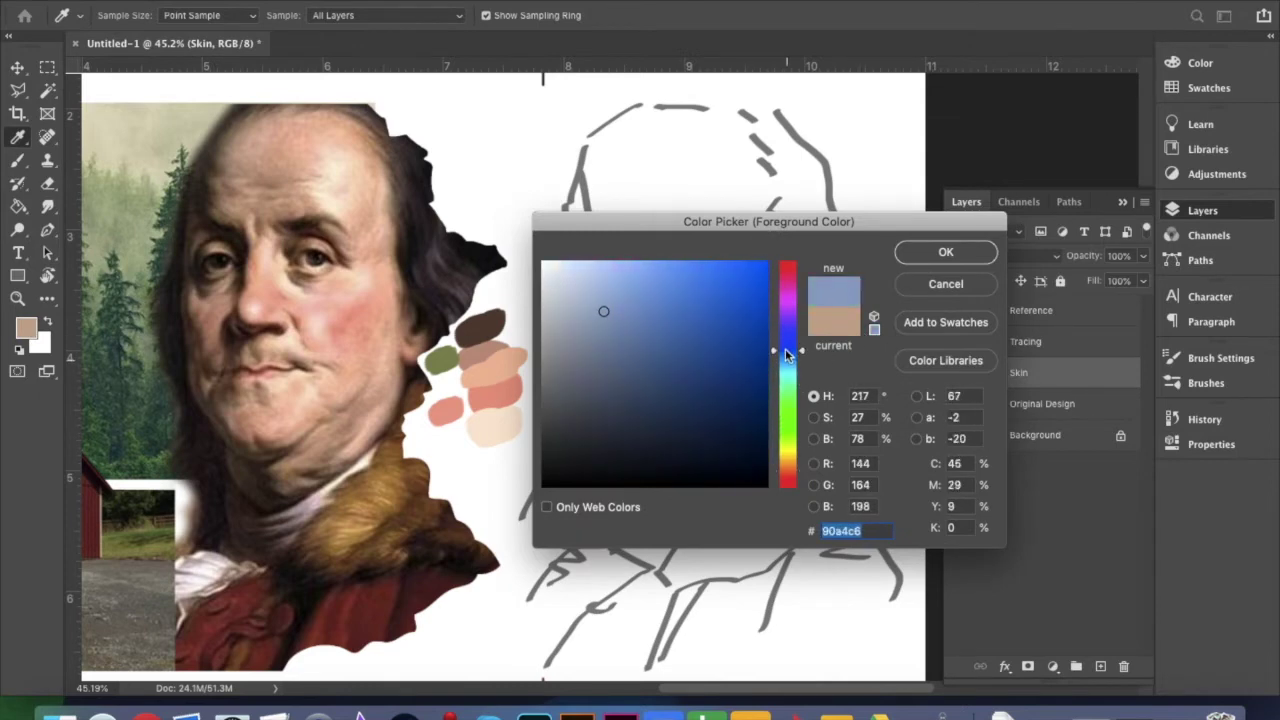
pyautogui.click(559, 322)
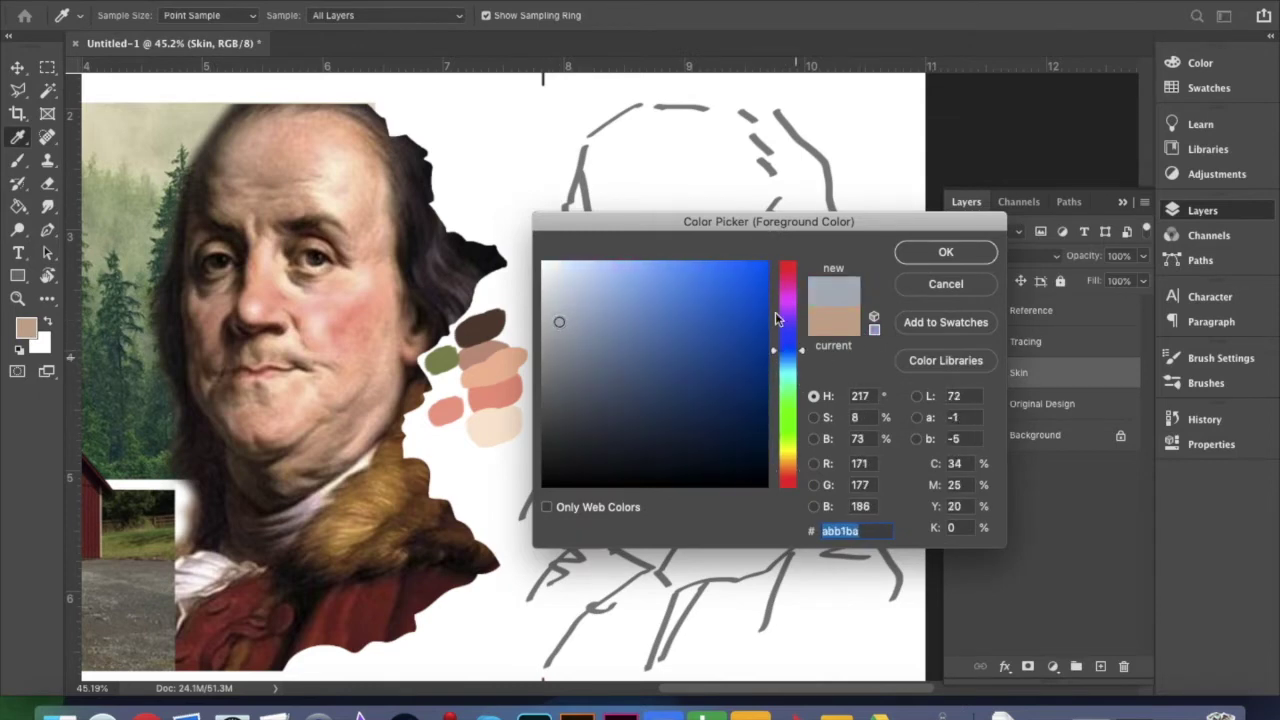
pyautogui.moveTo(559, 322); pyautogui.dragTo(566, 331)
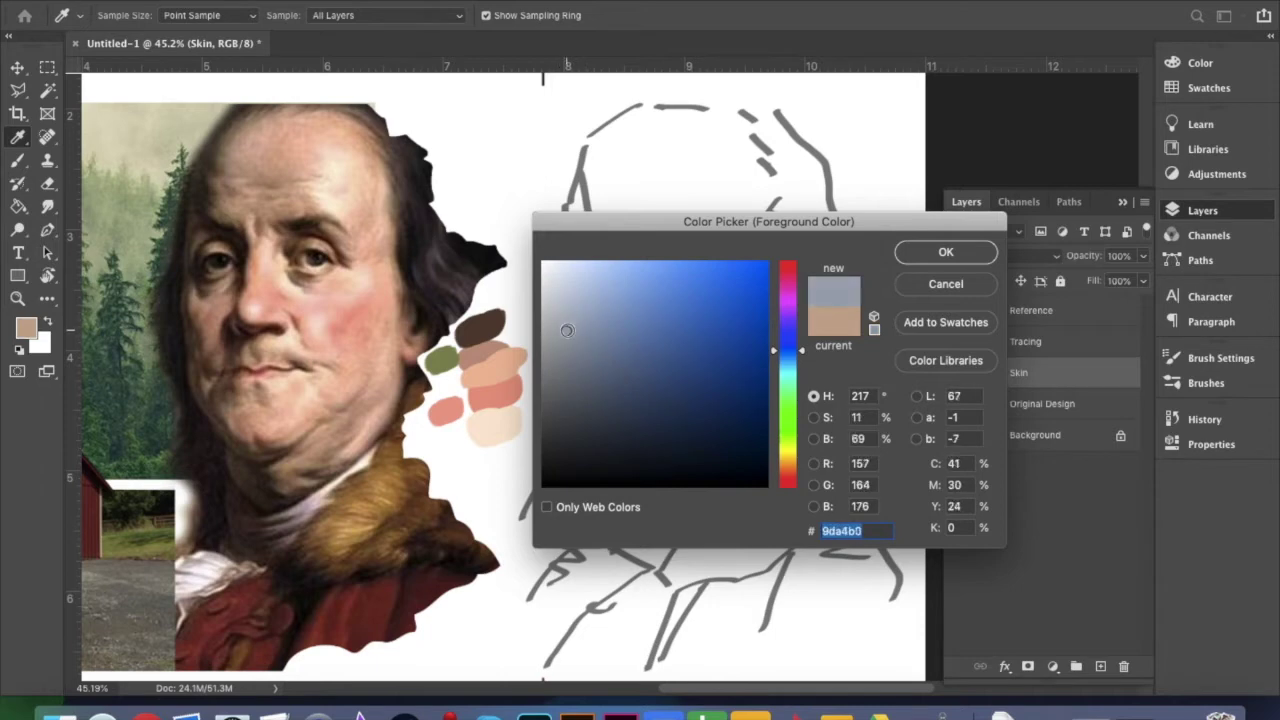
pyautogui.click(945, 252)
pyautogui.press('b')
pyautogui.moveTo(488, 300); pyautogui.dragTo(497, 300)
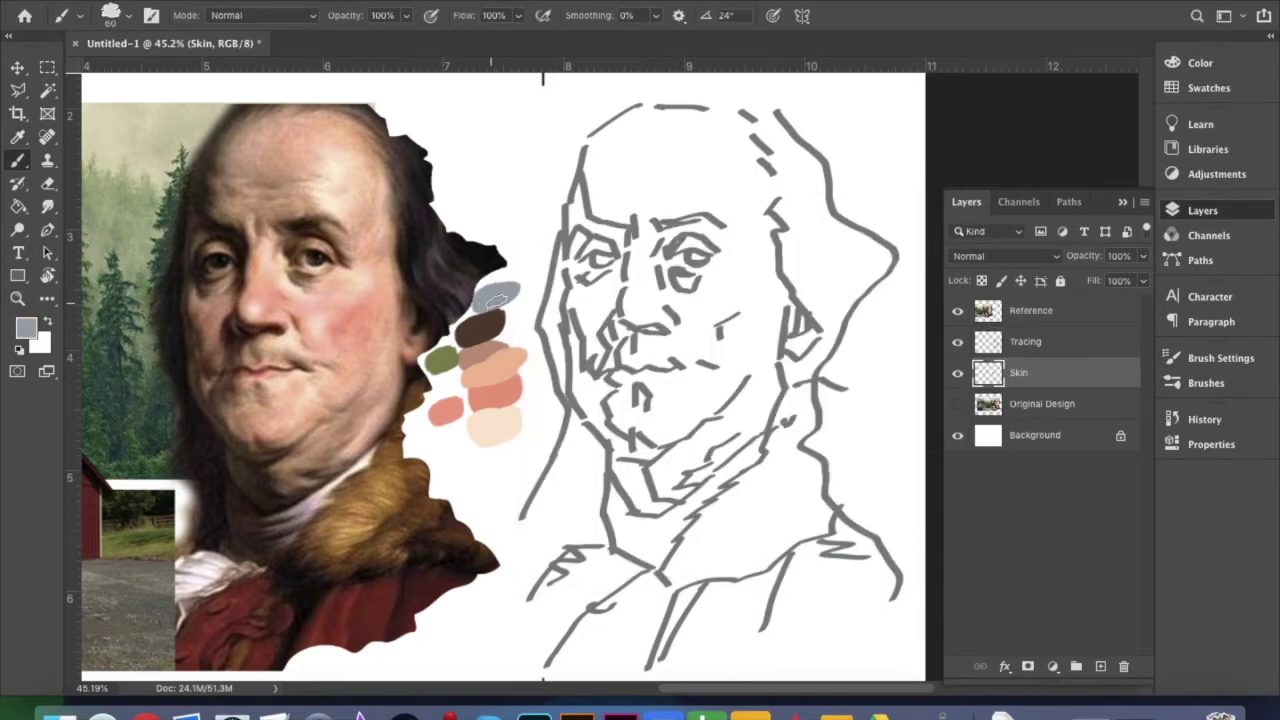
# - Sample a skin tone, lighten it to a pale highlight and paint its swatch near the cream one
pyautogui.keyDown('alt'); pyautogui.click(366, 432); pyautogui.keyUp('alt')
pyautogui.click(26, 327)
pyautogui.click(570, 262)
pyautogui.click(945, 252)
pyautogui.press('b')
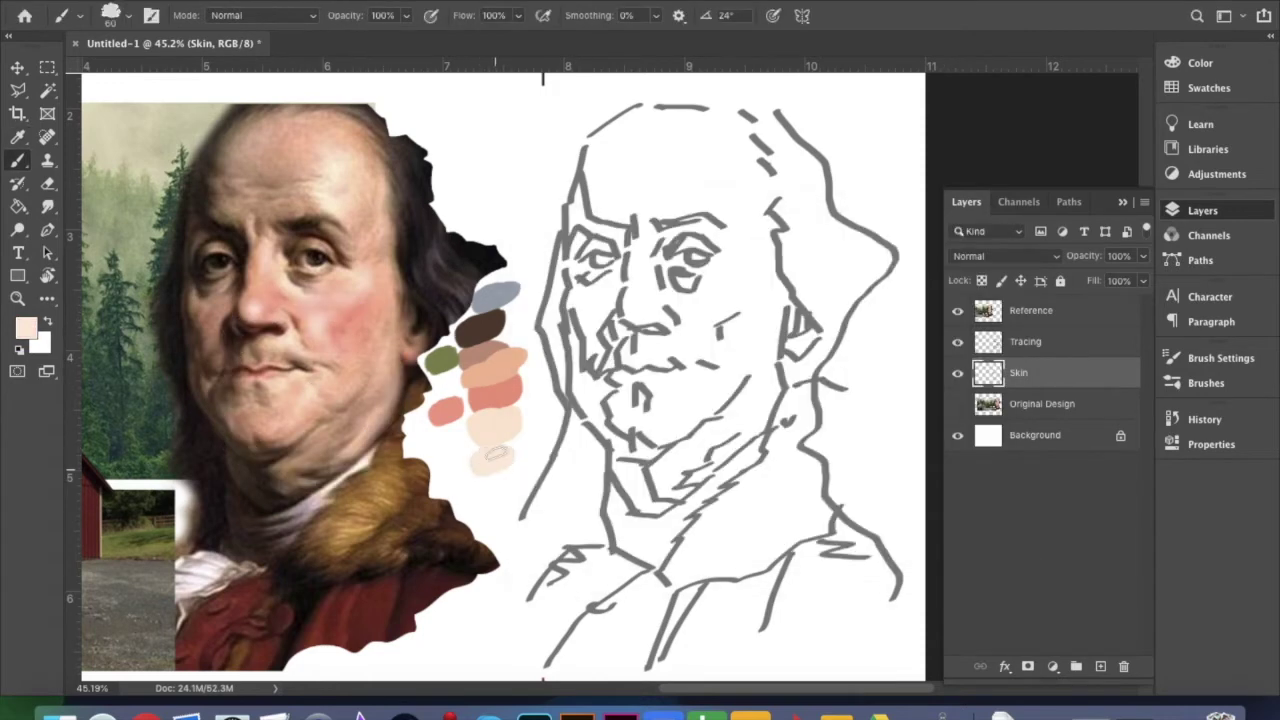
pyautogui.moveTo(466, 444); pyautogui.dragTo(458, 465)
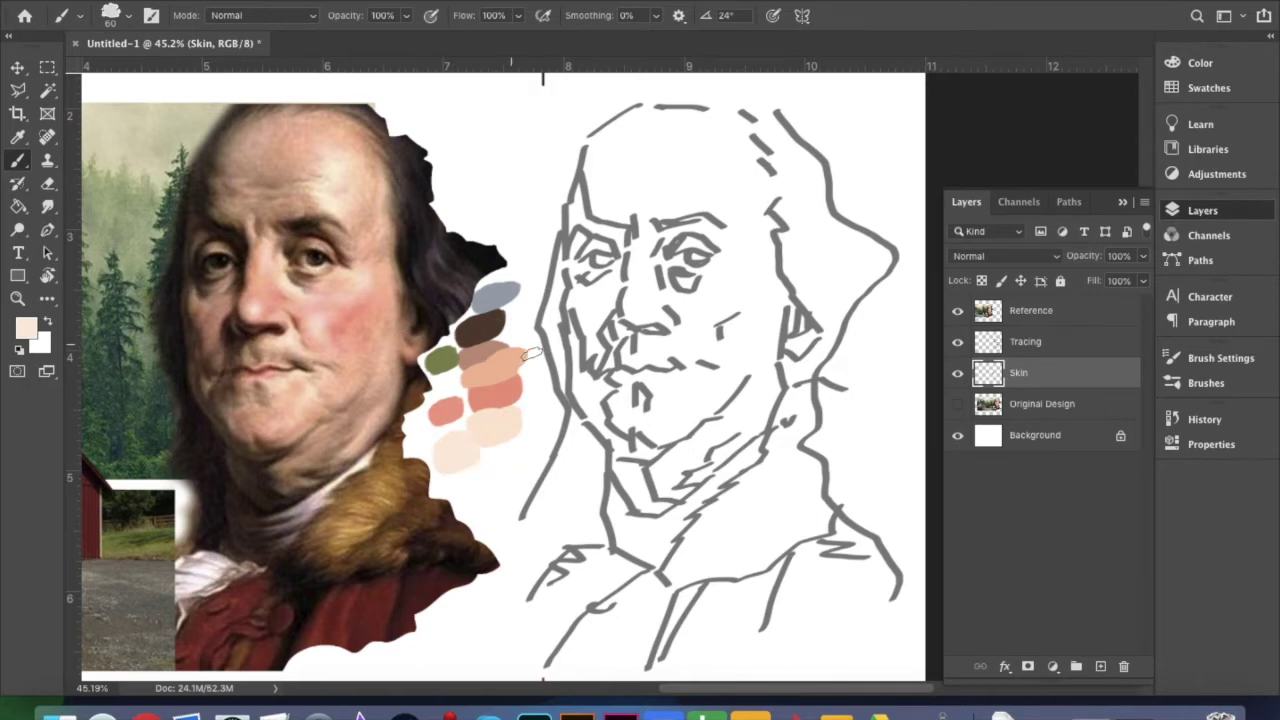
# - Enlarge the brush to 125 px and fill the traced face, ear and neck with the palette's peach tone
pyautogui.press(']')
pyautogui.press(']')
pyautogui.press(']')
pyautogui.press(']')
pyautogui.press(']')
pyautogui.keyDown('alt'); pyautogui.click(496, 372); pyautogui.keyUp('alt')
pyautogui.moveTo(597, 387)
pyautogui.mouseDown()
pyautogui.moveTo(593, 198)
pyautogui.moveTo(611, 197)
pyautogui.moveTo(633, 258)
pyautogui.moveTo(680, 243)
pyautogui.moveTo(753, 112)
pyautogui.moveTo(735, 130)
pyautogui.moveTo(751, 306)
pyautogui.moveTo(783, 318)
pyautogui.moveTo(743, 438)
pyautogui.moveTo(681, 495)
pyautogui.moveTo(611, 470)
pyautogui.moveTo(648, 455)
pyautogui.moveTo(673, 480)
pyautogui.moveTo(708, 448)
pyautogui.moveTo(673, 435)
pyautogui.moveTo(732, 224)
pyautogui.mouseUp()
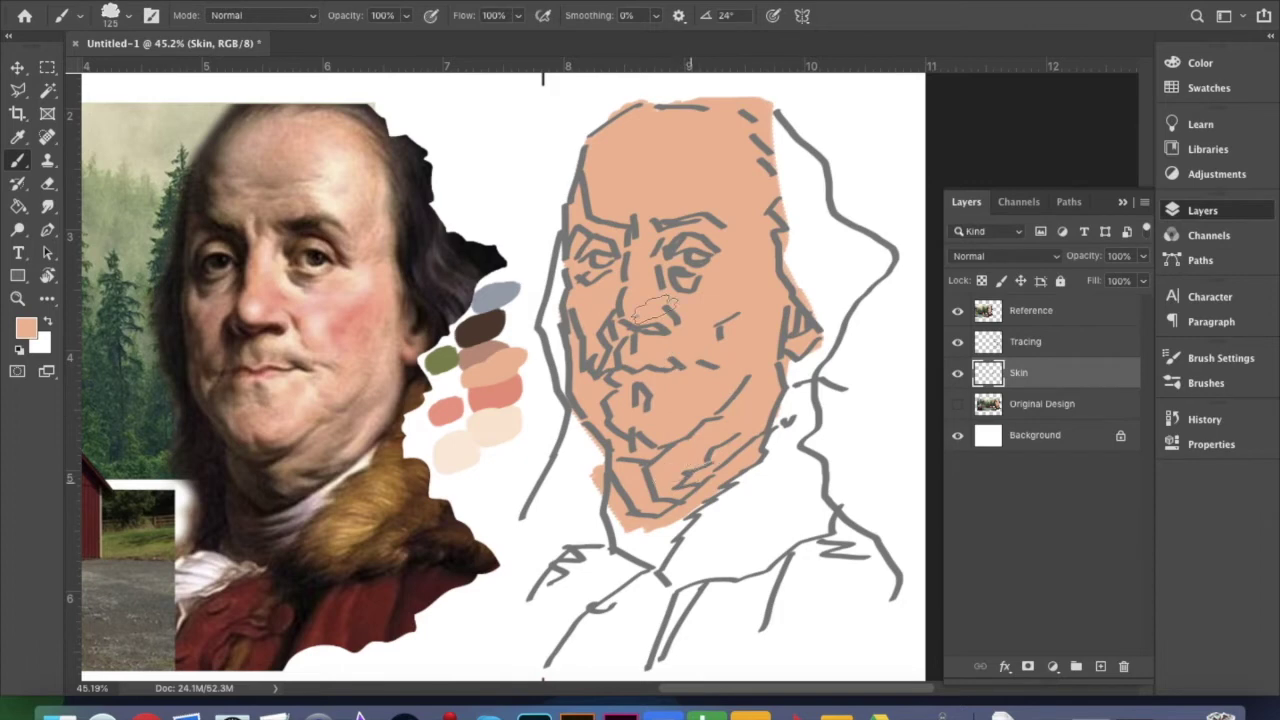
# - Test brush strokes on the blank canvas with smoothing at 93% and at 0%, undoing the strokes
pyautogui.click(656, 24)
pyautogui.moveTo(662, 42); pyautogui.dragTo(725, 42)
pyautogui.moveTo(490, 100); pyautogui.dragTo(532, 226)
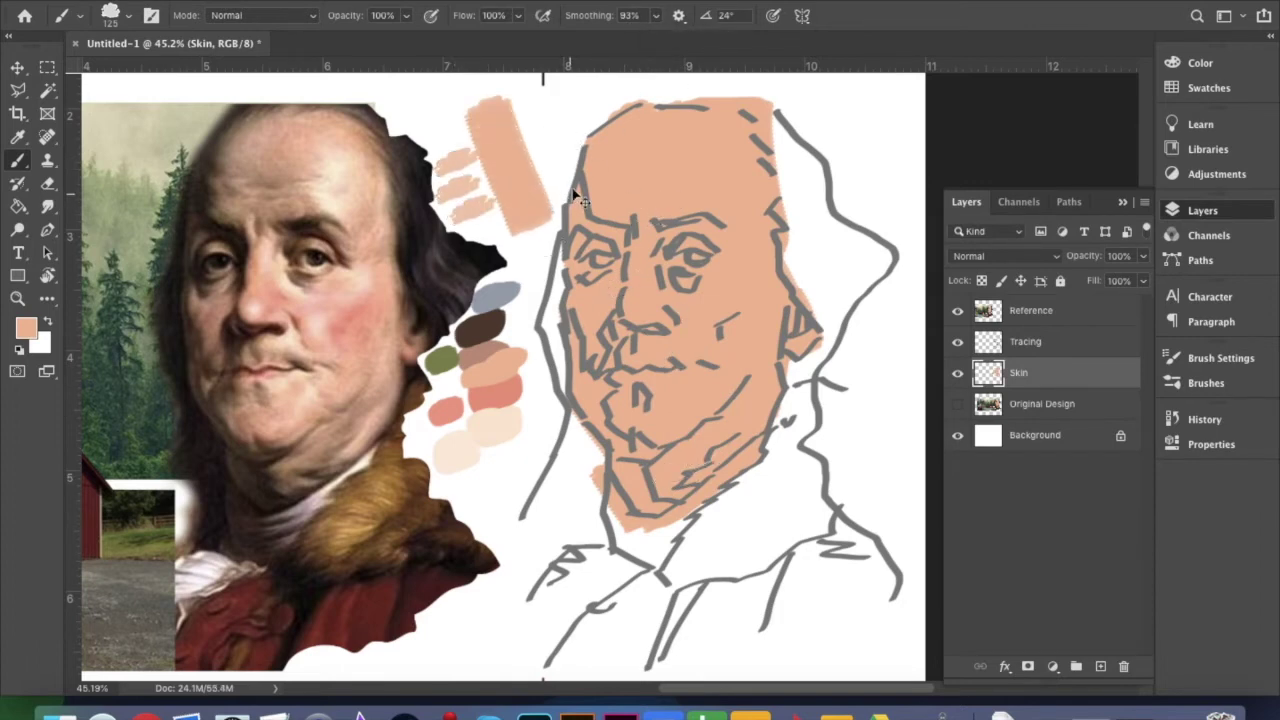
pyautogui.hotkey('ctrl', 'z')
pyautogui.click(656, 15)
pyautogui.moveTo(660, 42); pyautogui.dragTo(575, 42)
pyautogui.moveTo(485, 100); pyautogui.dragTo(530, 225)
pyautogui.press('super+z')
# - Test brush strokes on the blank canvas with reduced flow and with 100% flow, undoing the strokes
pyautogui.click(519, 16)
pyautogui.moveTo(519, 40); pyautogui.dragTo(434, 40)
pyautogui.moveTo(484, 130); pyautogui.dragTo(500, 207)
pyautogui.hotkey('ctrl', 'z')
pyautogui.click(517, 15)
pyautogui.moveTo(513, 42); pyautogui.dragTo(605, 42)
pyautogui.moveTo(495, 118); pyautogui.dragTo(545, 225)
pyautogui.hotkey('ctrl', 'z')
# - Test overlapping strokes at 42% brush opacity on the blank canvas and undo them
pyautogui.click(405, 15)
pyautogui.click(357, 38)
pyautogui.moveTo(476, 126); pyautogui.dragTo(503, 185)
pyautogui.moveTo(506, 104); pyautogui.dragTo(541, 200)
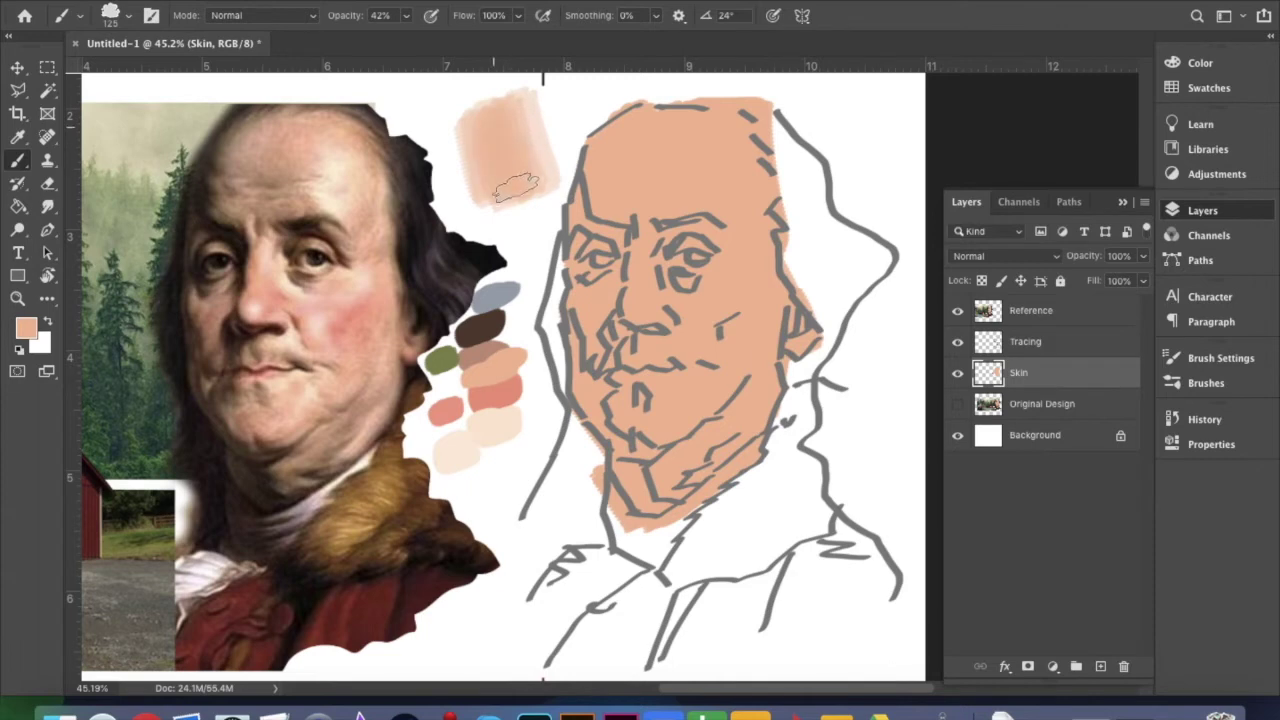
pyautogui.press('super+z')
pyautogui.hotkey('ctrl', 'z')
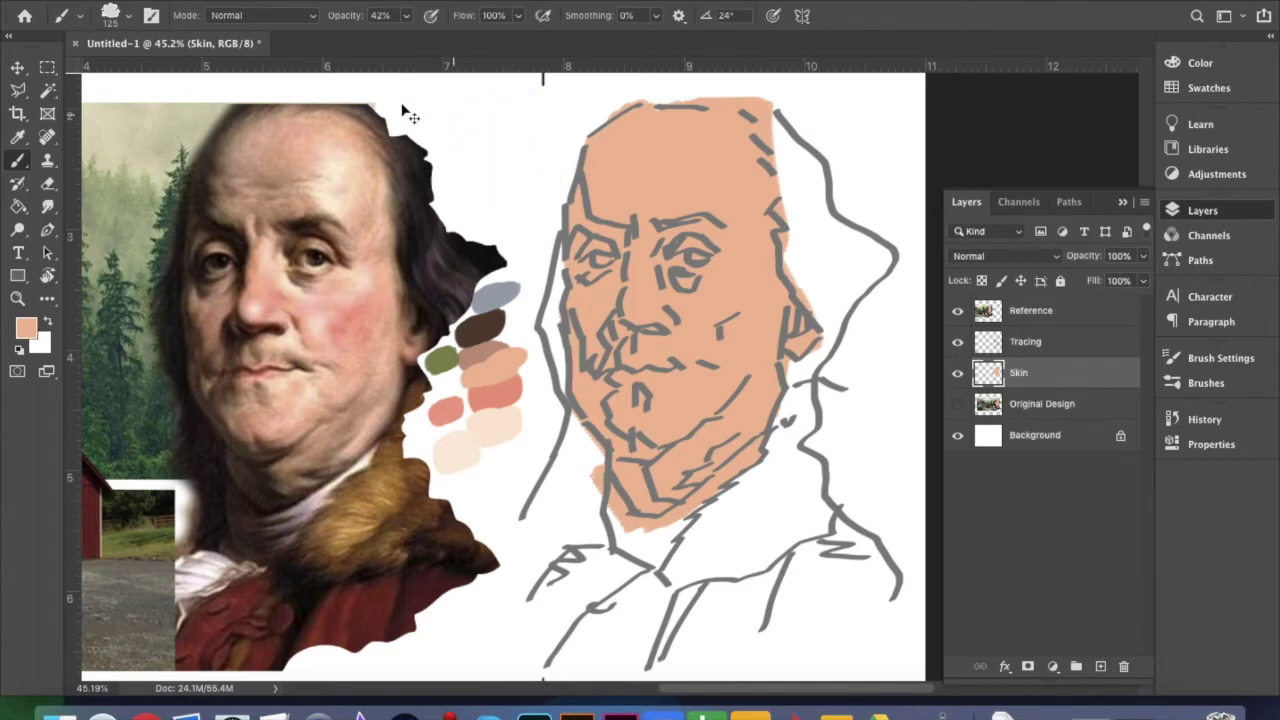
# - Set the brush opacity to 70% and block in the shadowed temple and brow with the palette's dark brown
pyautogui.click(405, 15)
pyautogui.moveTo(405, 38); pyautogui.dragTo(423, 36)
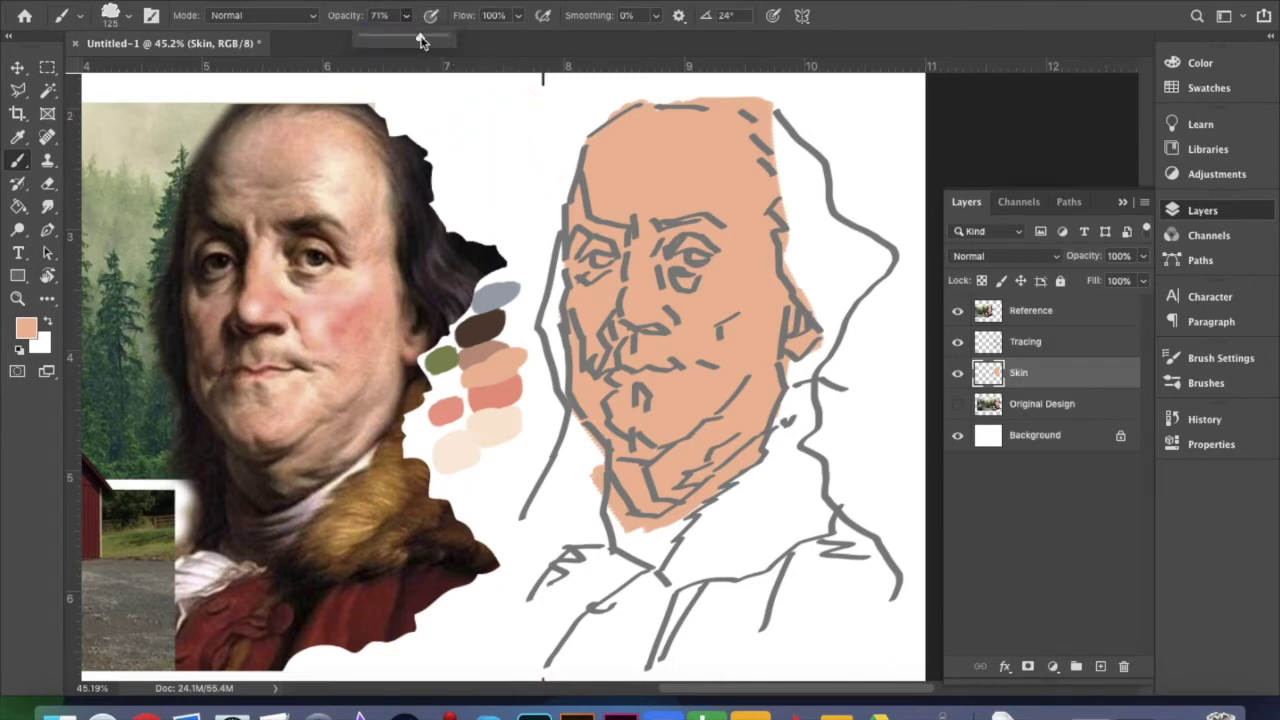
pyautogui.click(312, 15)
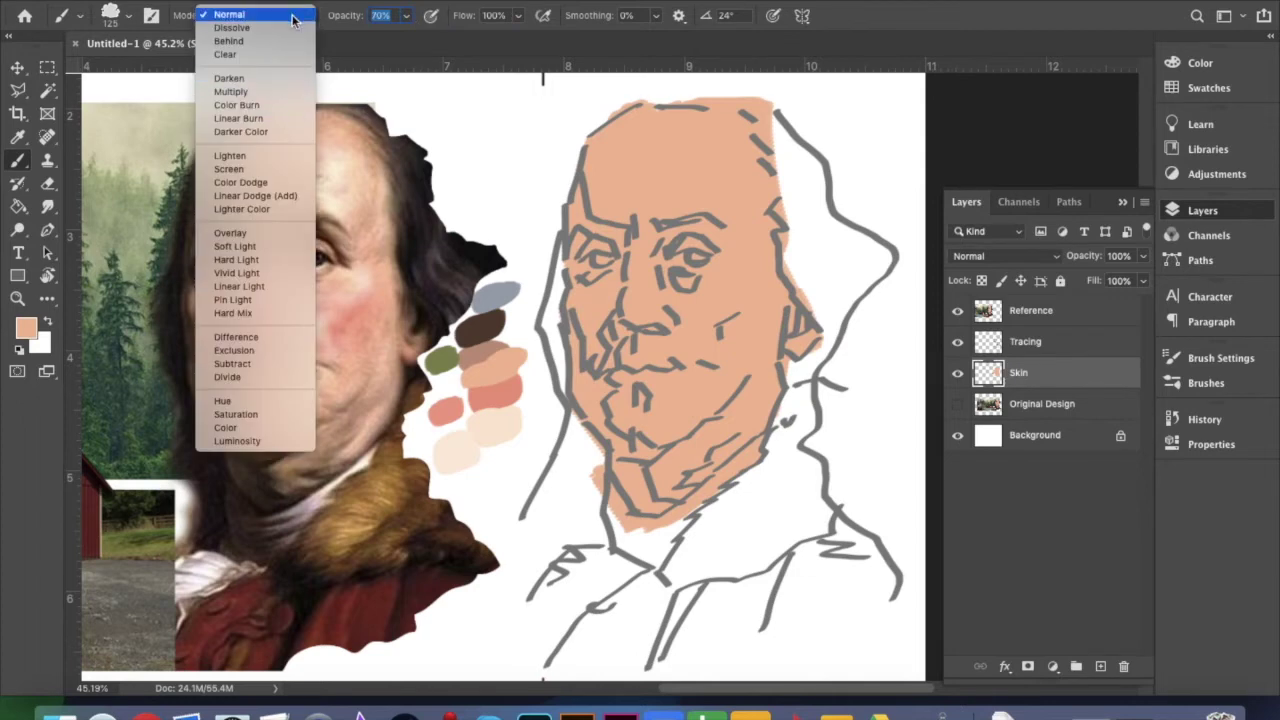
pyautogui.click(294, 16)
pyautogui.keyDown('alt'); pyautogui.click(488, 325); pyautogui.keyUp('alt')
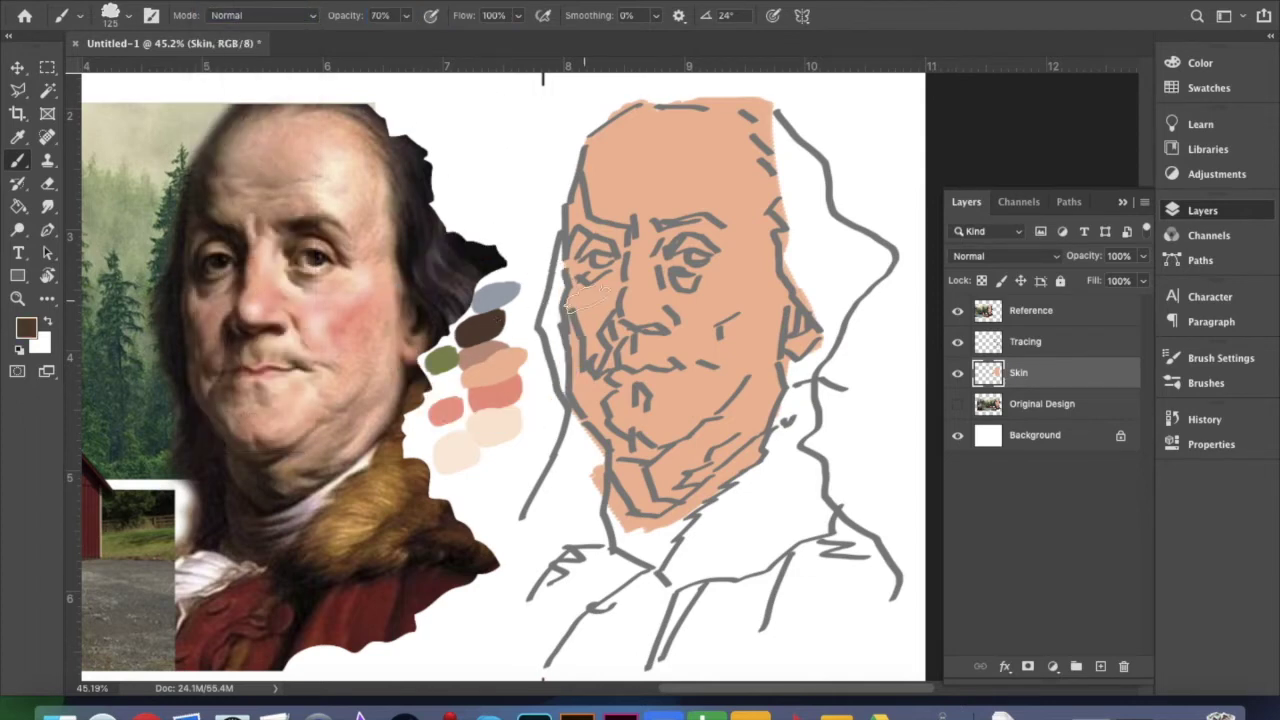
pyautogui.moveTo(582, 213)
pyautogui.mouseDown()
pyautogui.moveTo(589, 150)
pyautogui.moveTo(588, 215)
pyautogui.moveTo(636, 262)
pyautogui.mouseUp()
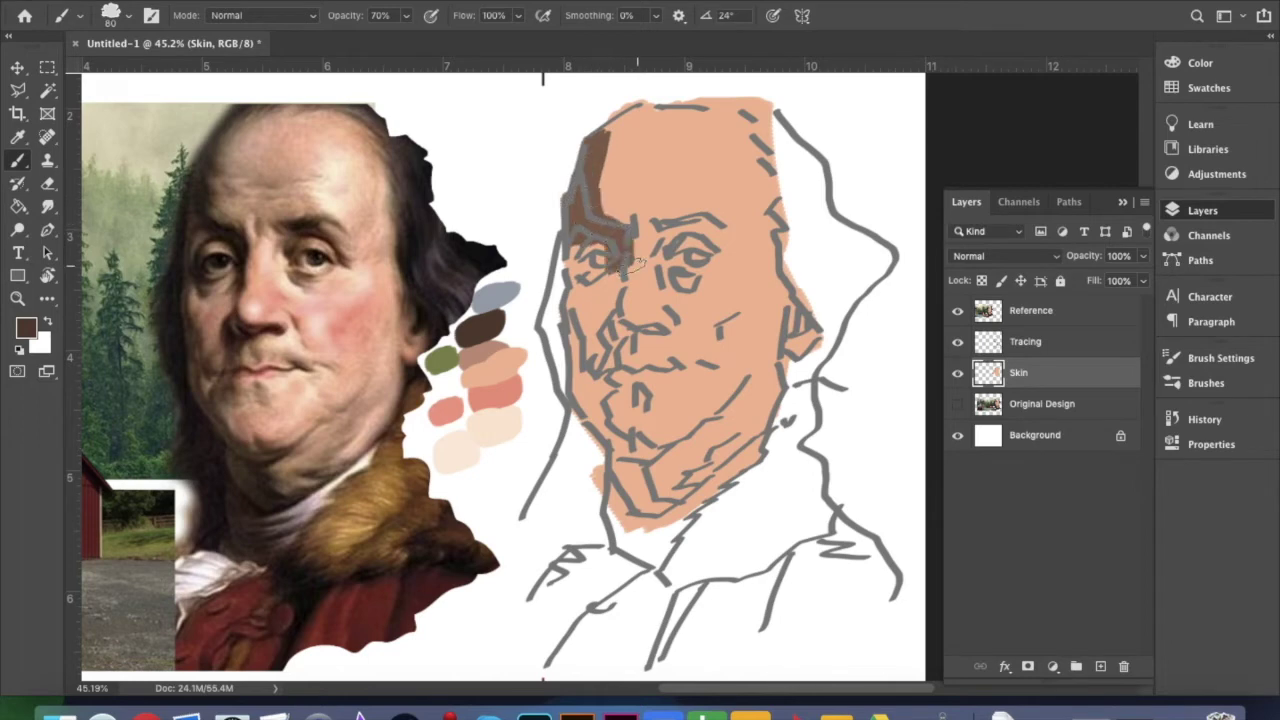
# - Lower the opacity of the Tracing layer so its lines fade, and make the Skin layer active again
pyautogui.click(1090, 341)
pyautogui.click(1143, 255)
pyautogui.moveTo(1137, 280); pyautogui.dragTo(1092, 282)
pyautogui.click(1045, 386)
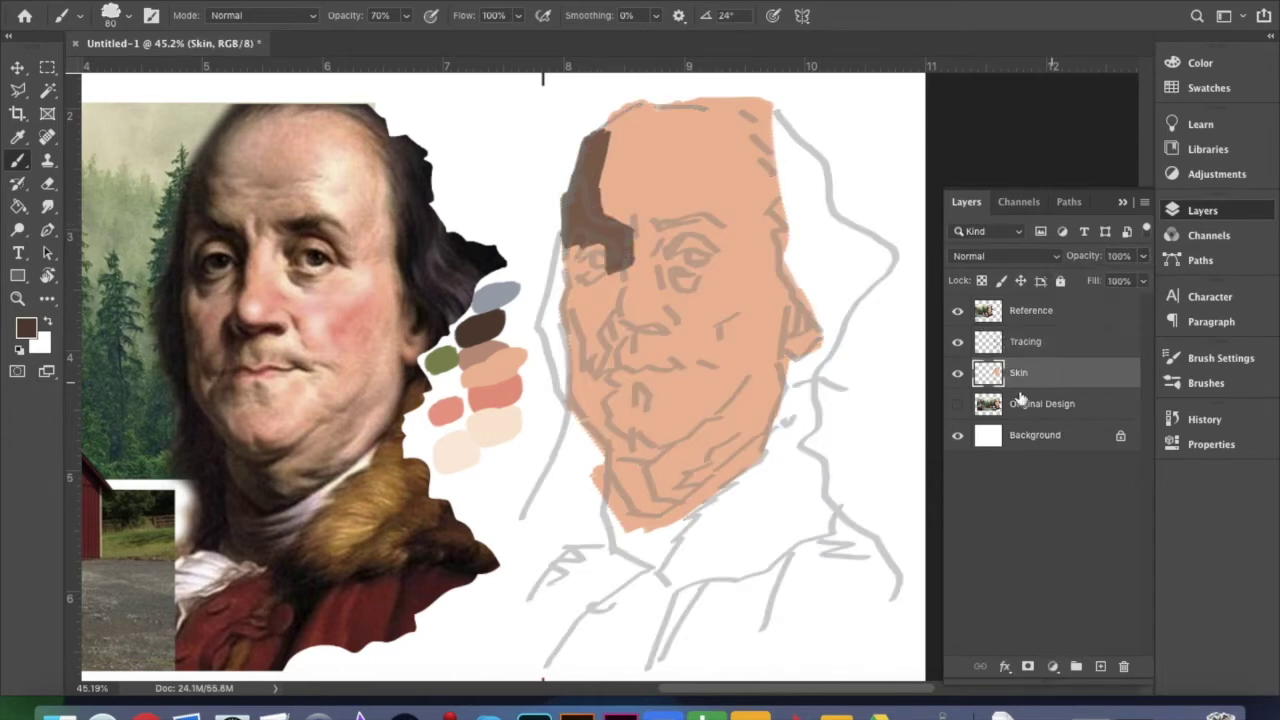
# - Paint dark brown shadows over the eye sockets and eyebrow, inside the ear, under the nose and along the temple
pyautogui.moveTo(588, 264)
pyautogui.mouseDown()
pyautogui.moveTo(562, 256)
pyautogui.moveTo(590, 306)
pyautogui.moveTo(600, 280)
pyautogui.moveTo(572, 286)
pyautogui.moveTo(566, 200)
pyautogui.moveTo(620, 287)
pyautogui.moveTo(715, 235)
pyautogui.moveTo(652, 222)
pyautogui.moveTo(690, 228)
pyautogui.moveTo(698, 256)
pyautogui.moveTo(720, 234)
pyautogui.mouseUp()
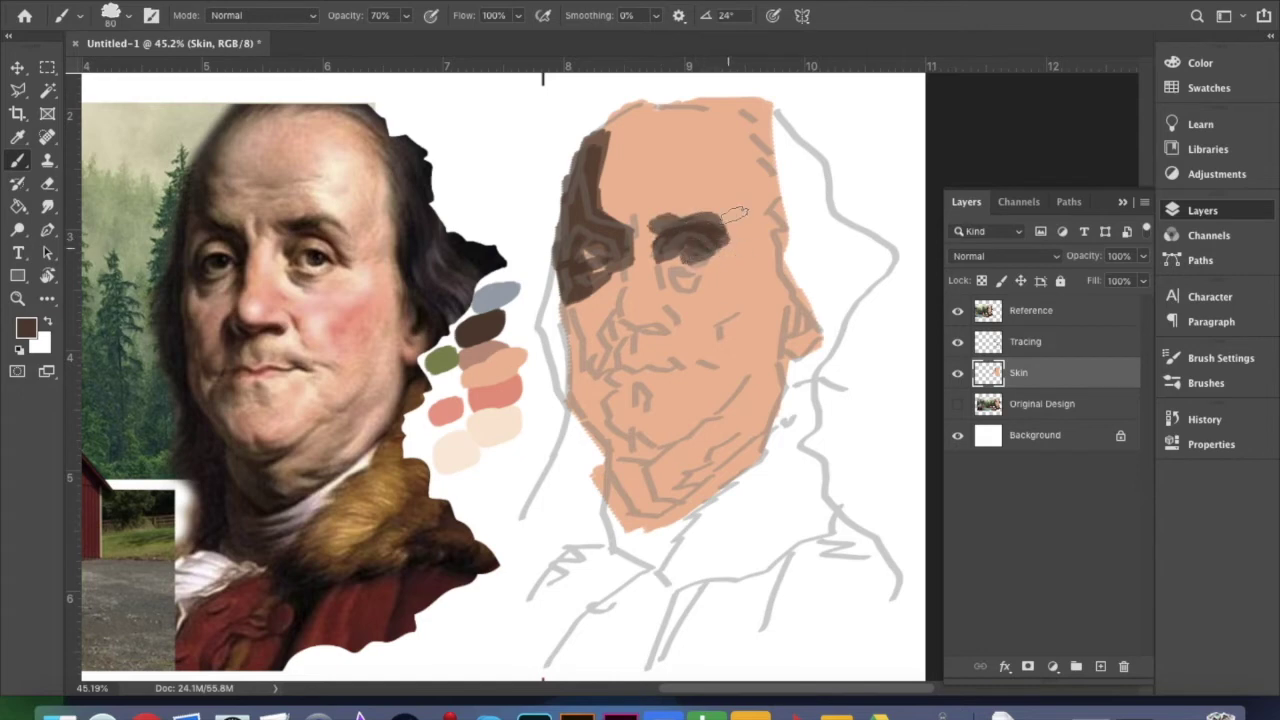
pyautogui.moveTo(812, 324)
pyautogui.mouseDown()
pyautogui.moveTo(798, 320)
pyautogui.moveTo(814, 292)
pyautogui.mouseUp()
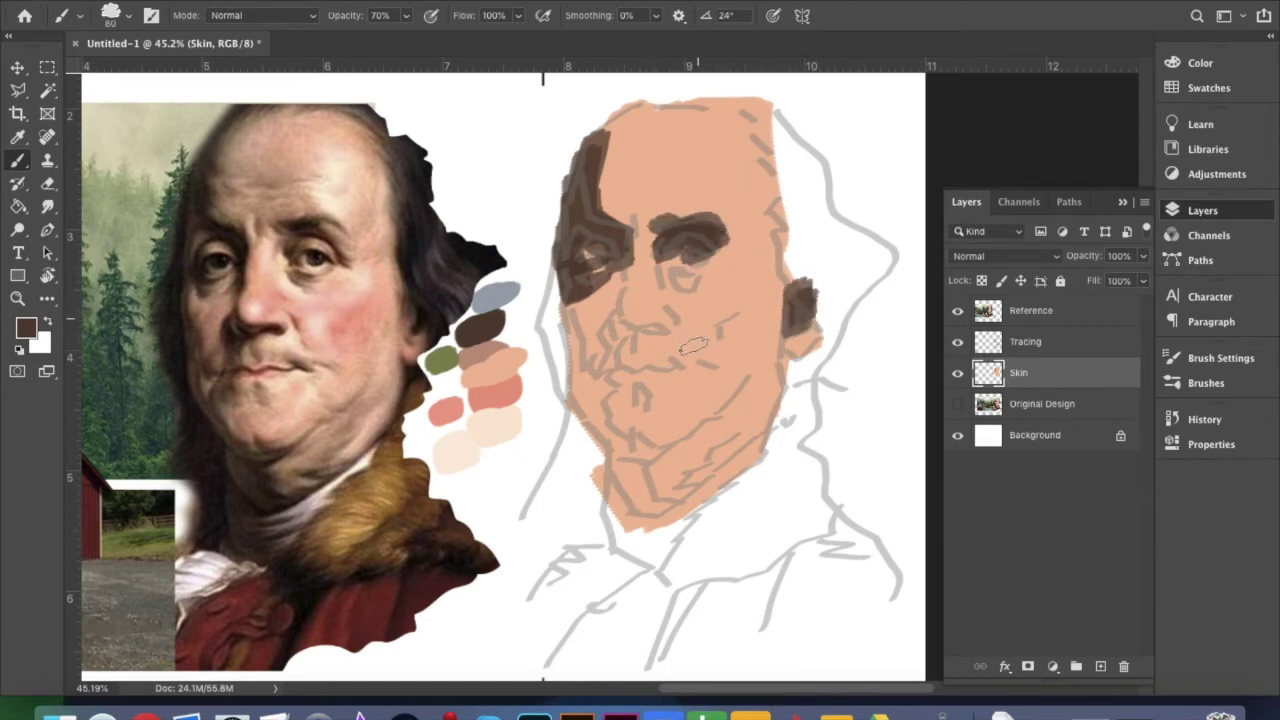
pyautogui.moveTo(672, 322)
pyautogui.mouseDown()
pyautogui.moveTo(684, 310)
pyautogui.moveTo(606, 340)
pyautogui.moveTo(674, 328)
pyautogui.moveTo(612, 310)
pyautogui.mouseUp()
pyautogui.moveTo(668, 263)
pyautogui.mouseDown()
pyautogui.moveTo(692, 272)
pyautogui.moveTo(678, 282)
pyautogui.mouseUp()
pyautogui.moveTo(630, 183)
pyautogui.mouseDown()
pyautogui.moveTo(600, 225)
pyautogui.moveTo(612, 118)
pyautogui.mouseUp()
# - Add dark brown shadows down the cheek's edge, under the jaw, on the neck, along the mouth line and under the eye
pyautogui.moveTo(562, 308)
pyautogui.mouseDown()
pyautogui.moveTo(595, 424)
pyautogui.moveTo(576, 390)
pyautogui.moveTo(570, 288)
pyautogui.moveTo(600, 412)
pyautogui.mouseUp()
pyautogui.moveTo(603, 424)
pyautogui.mouseDown()
pyautogui.moveTo(654, 462)
pyautogui.moveTo(752, 378)
pyautogui.mouseUp()
pyautogui.moveTo(700, 428)
pyautogui.mouseDown()
pyautogui.moveTo(657, 463)
pyautogui.moveTo(636, 461)
pyautogui.moveTo(669, 511)
pyautogui.moveTo(632, 500)
pyautogui.moveTo(617, 449)
pyautogui.moveTo(615, 481)
pyautogui.moveTo(657, 515)
pyautogui.moveTo(627, 446)
pyautogui.moveTo(648, 458)
pyautogui.moveTo(588, 418)
pyautogui.mouseUp()
pyautogui.moveTo(614, 342)
pyautogui.mouseDown()
pyautogui.moveTo(606, 362)
pyautogui.moveTo(626, 372)
pyautogui.moveTo(710, 365)
pyautogui.mouseUp()
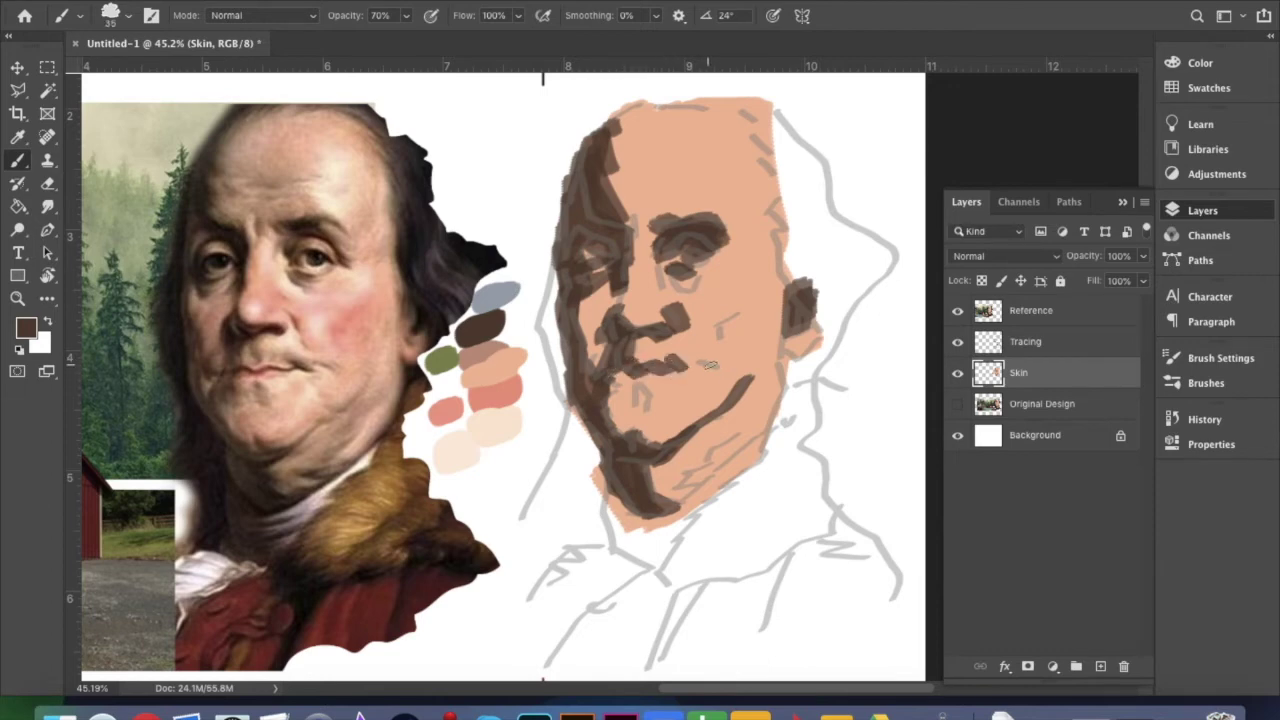
pyautogui.moveTo(671, 283); pyautogui.dragTo(703, 296)
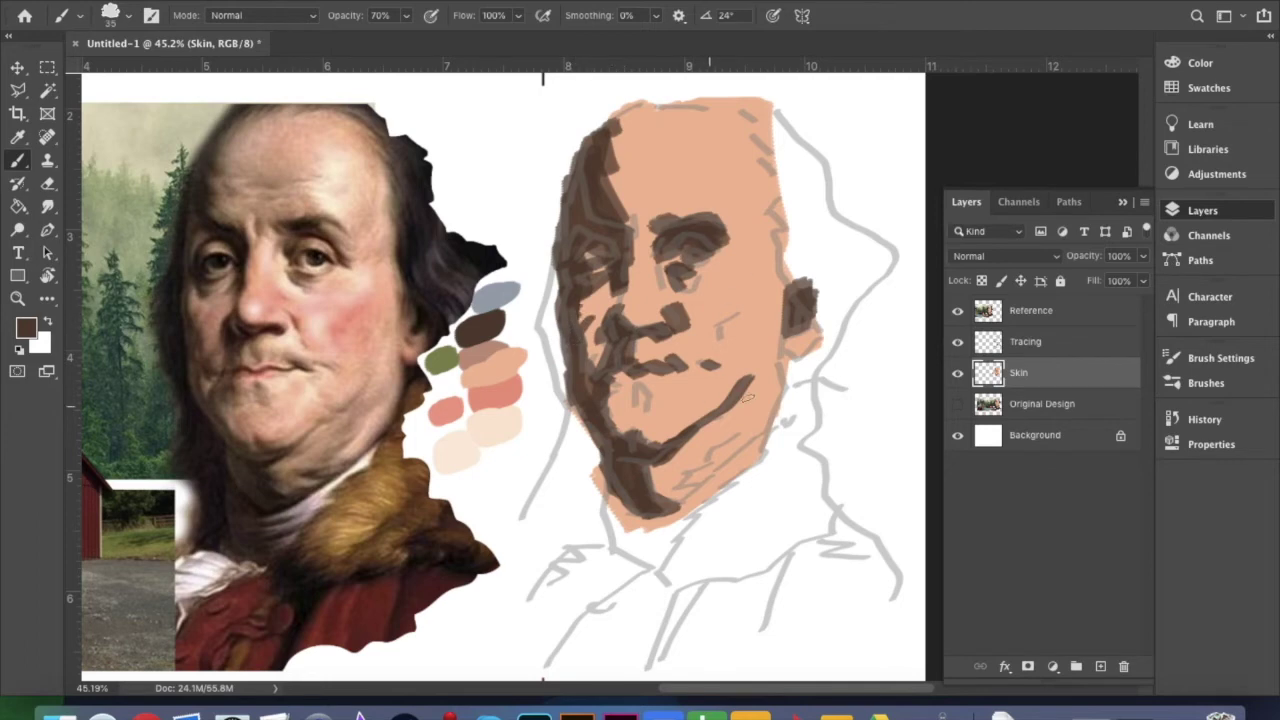
pyautogui.moveTo(704, 468); pyautogui.dragTo(712, 464)
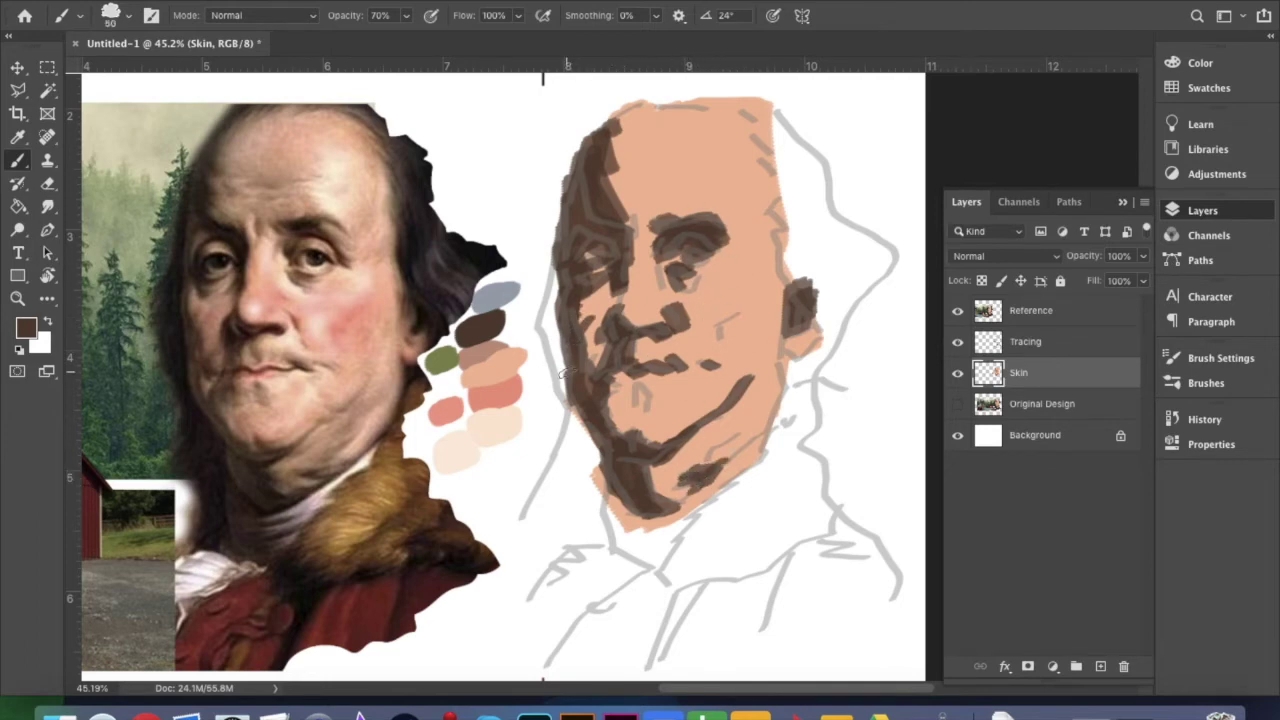
# - Sample the palette's coral red and paint it on the cheek, nose, area above the eyebrow, side of the forehead and earlobe
pyautogui.keyDown('alt'); pyautogui.click(510, 387); pyautogui.keyUp('alt')
pyautogui.moveTo(725, 315)
pyautogui.mouseDown()
pyautogui.moveTo(750, 297)
pyautogui.moveTo(776, 301)
pyautogui.moveTo(715, 346)
pyautogui.moveTo(725, 343)
pyautogui.moveTo(664, 318)
pyautogui.moveTo(651, 289)
pyautogui.moveTo(670, 303)
pyautogui.moveTo(633, 297)
pyautogui.moveTo(636, 222)
pyautogui.mouseUp()
pyautogui.moveTo(630, 319); pyautogui.dragTo(649, 325)
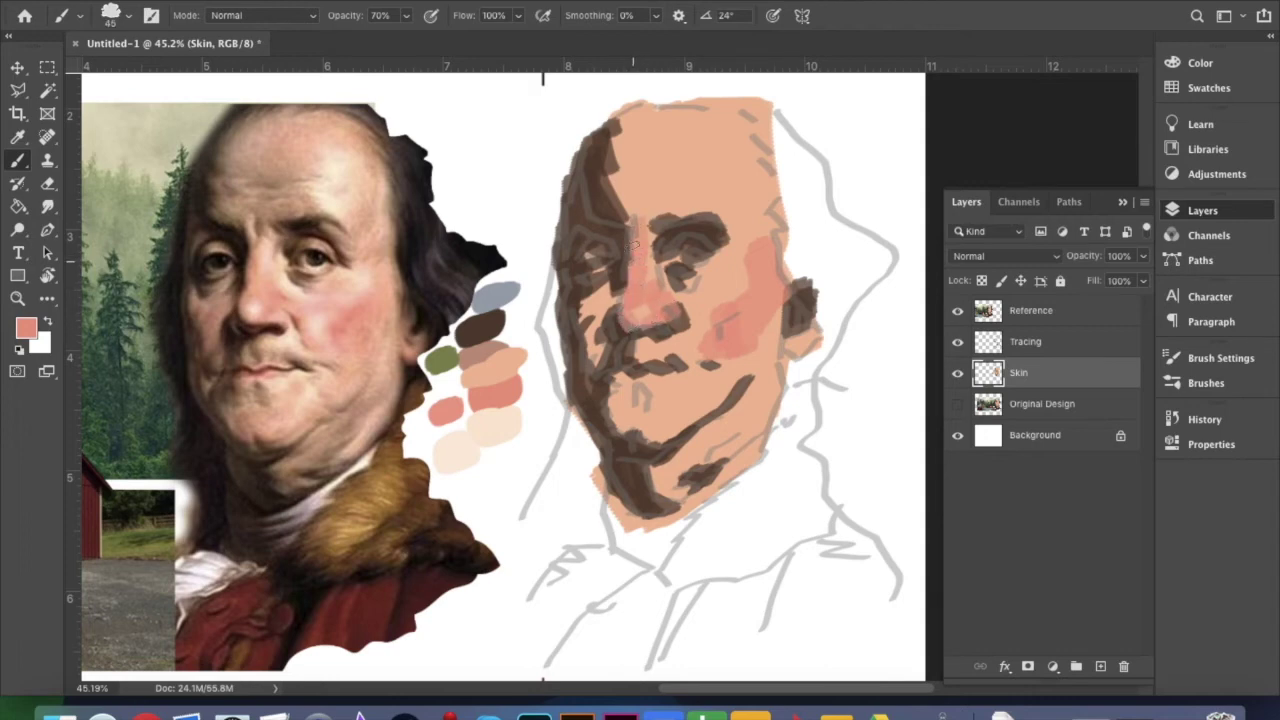
pyautogui.moveTo(690, 210)
pyautogui.mouseDown()
pyautogui.moveTo(710, 206)
pyautogui.moveTo(680, 196)
pyautogui.mouseUp()
pyautogui.moveTo(750, 125)
pyautogui.mouseDown()
pyautogui.moveTo(748, 178)
pyautogui.moveTo(728, 156)
pyautogui.moveTo(758, 130)
pyautogui.mouseUp()
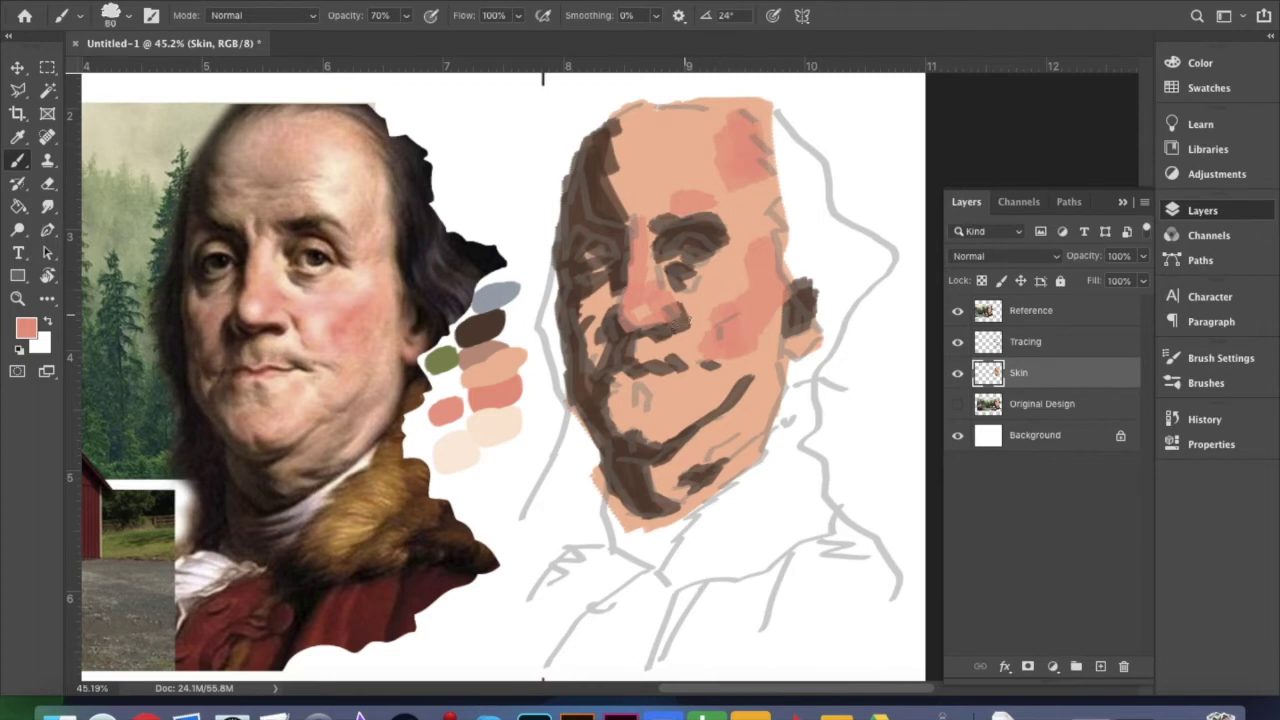
pyautogui.moveTo(806, 338); pyautogui.dragTo(809, 344)
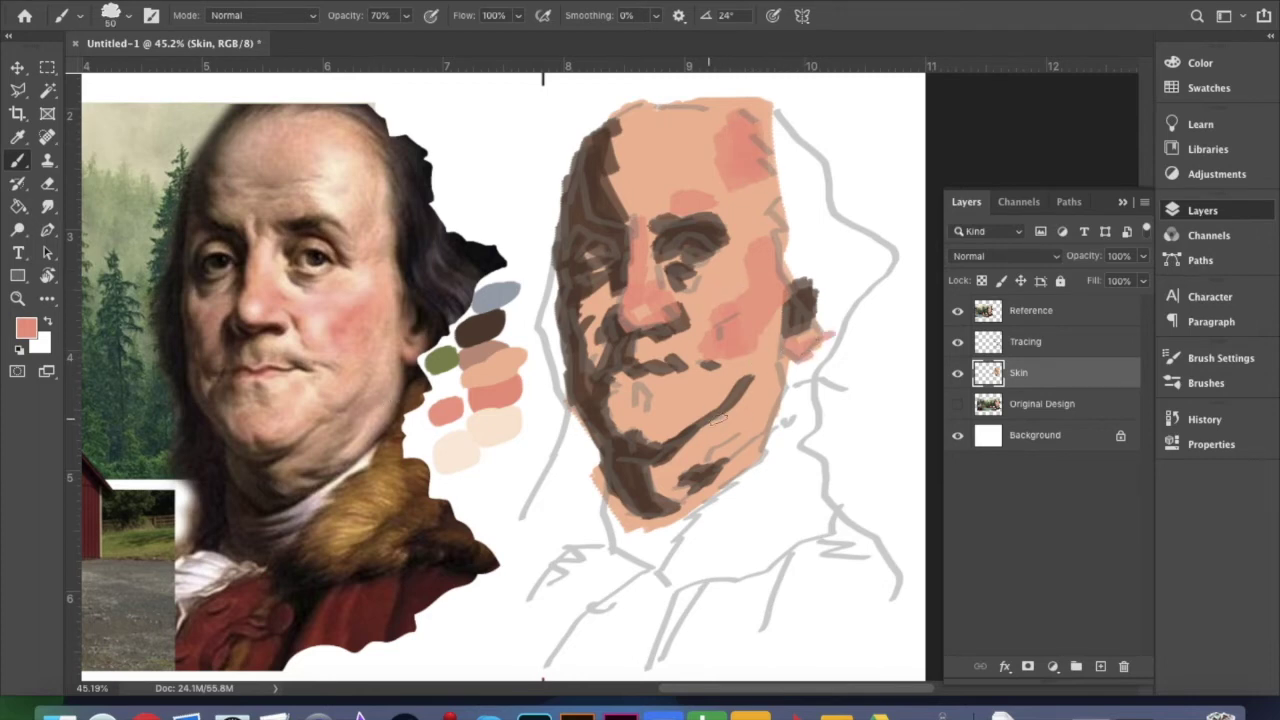
# - Extend the coral red to the jaw, chin, mouth corner, nostrils, shadowed cheek, upper forehead and neck
pyautogui.moveTo(718, 420)
pyautogui.mouseDown()
pyautogui.moveTo(762, 405)
pyautogui.moveTo(722, 448)
pyautogui.moveTo(732, 350)
pyautogui.moveTo(744, 363)
pyautogui.moveTo(733, 350)
pyautogui.mouseUp()
pyautogui.moveTo(677, 389)
pyautogui.mouseDown()
pyautogui.moveTo(684, 410)
pyautogui.moveTo(665, 415)
pyautogui.mouseUp()
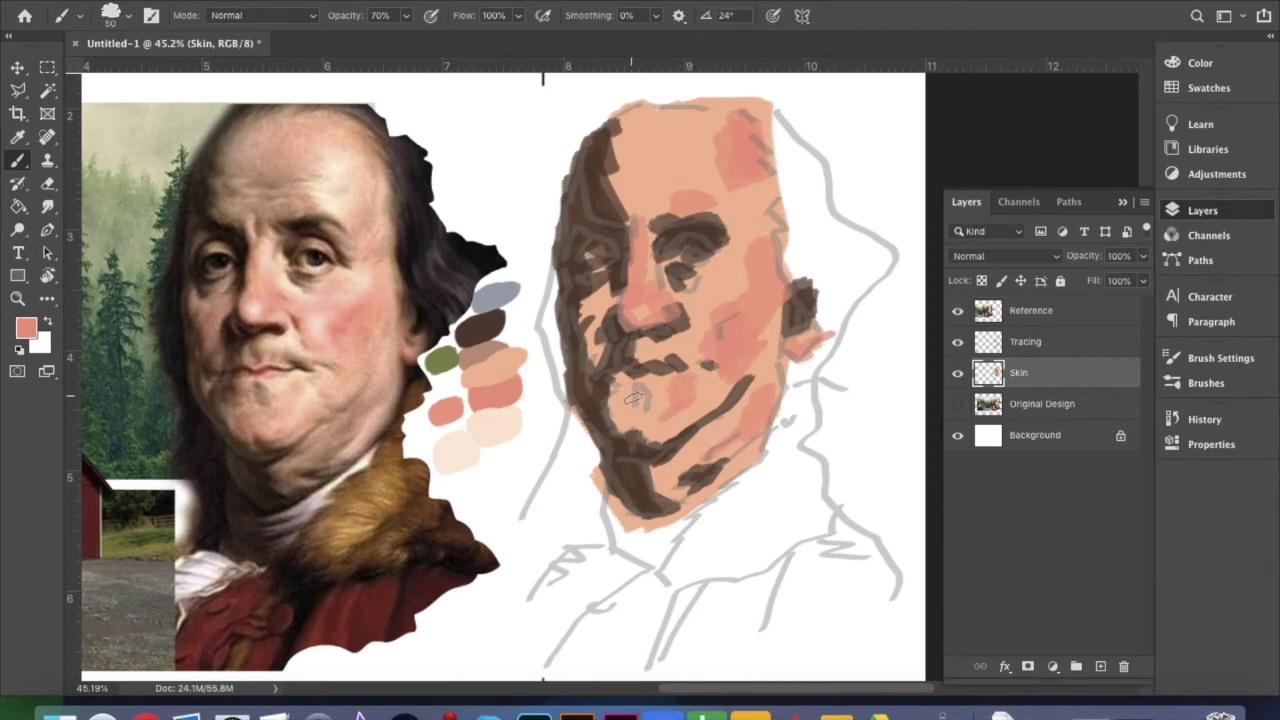
pyautogui.moveTo(606, 384); pyautogui.dragTo(620, 380)
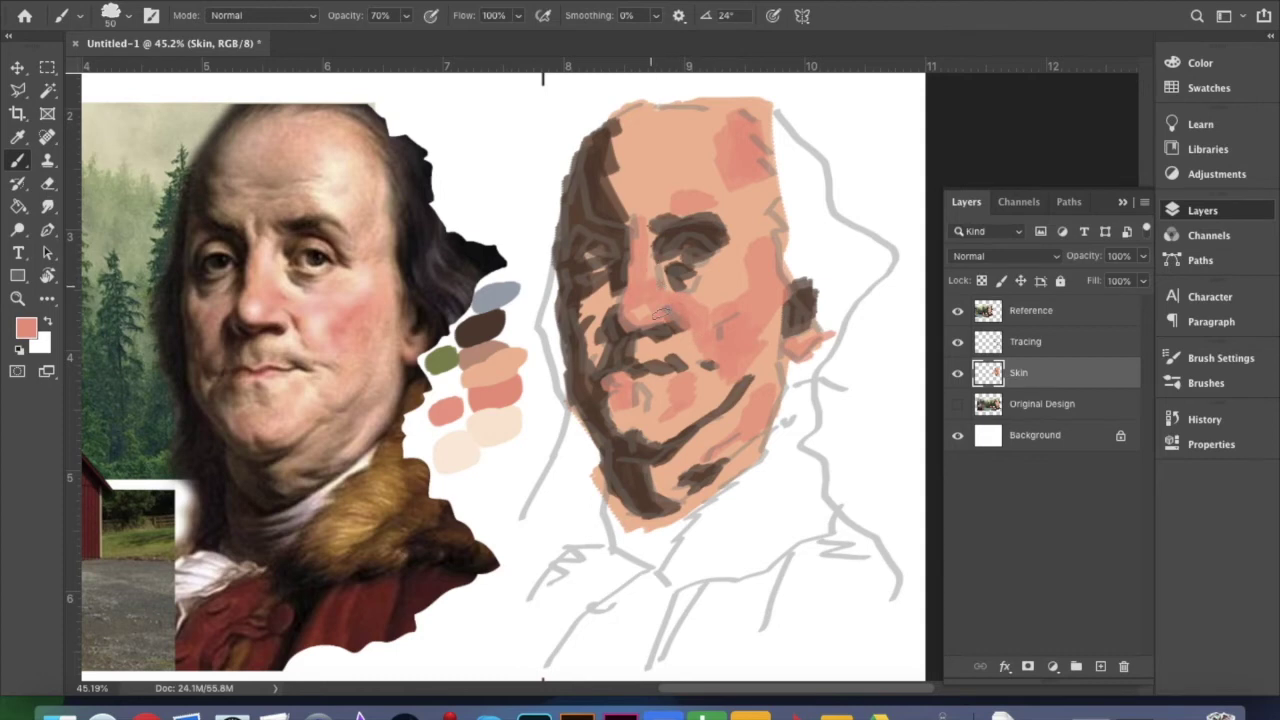
pyautogui.moveTo(655, 286); pyautogui.dragTo(686, 322)
pyautogui.moveTo(602, 297)
pyautogui.mouseDown()
pyautogui.moveTo(590, 312)
pyautogui.moveTo(606, 340)
pyautogui.mouseUp()
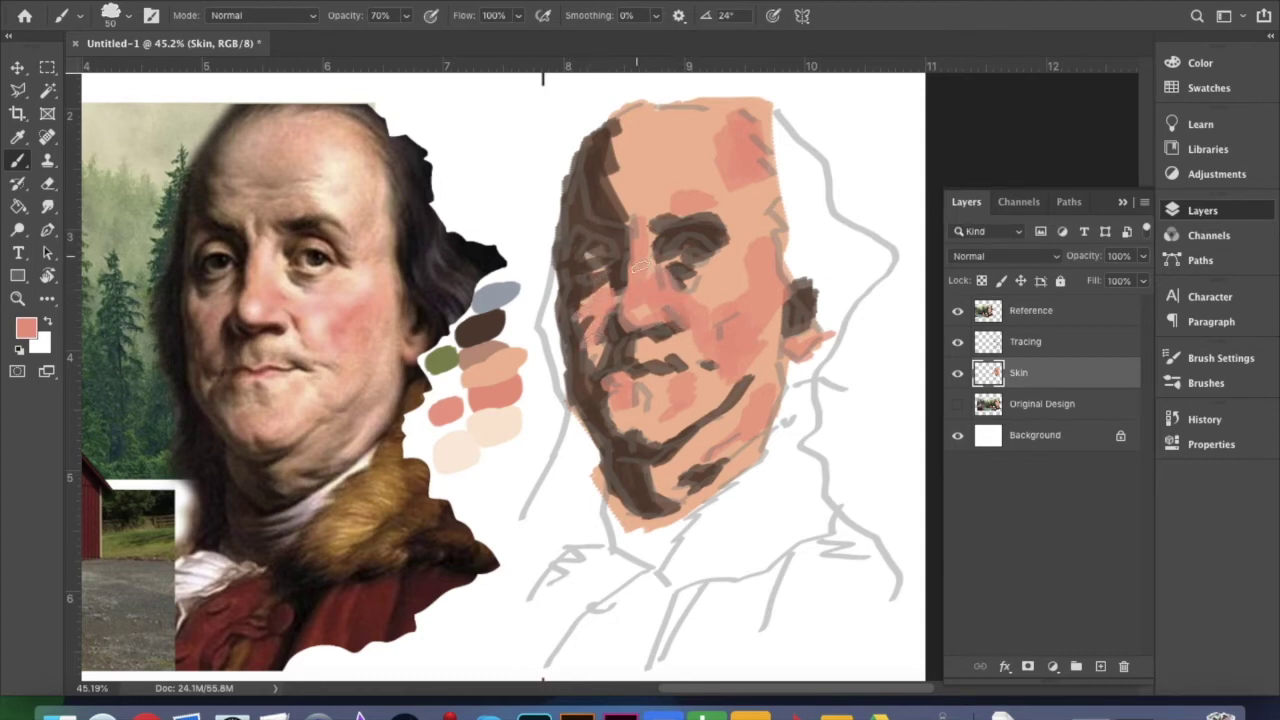
pyautogui.moveTo(656, 136)
pyautogui.mouseDown()
pyautogui.moveTo(690, 140)
pyautogui.moveTo(725, 115)
pyautogui.mouseUp()
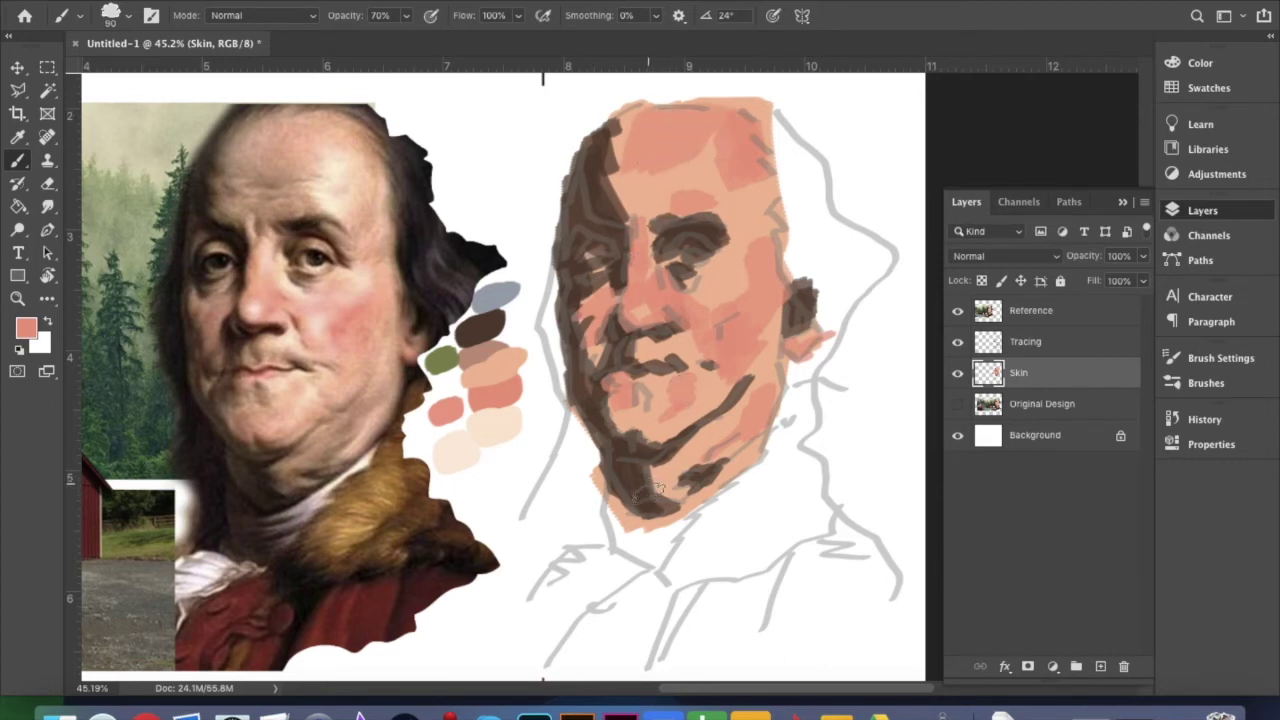
pyautogui.moveTo(642, 468); pyautogui.dragTo(668, 476)
# - Sample the palette's pale cream and paint highlights on the forehead, cheek, under-eye area, upper lip and chin
pyautogui.keyDown('alt'); pyautogui.click(478, 334); pyautogui.keyUp('alt')
pyautogui.keyDown('alt'); pyautogui.click(493, 420); pyautogui.keyUp('alt')
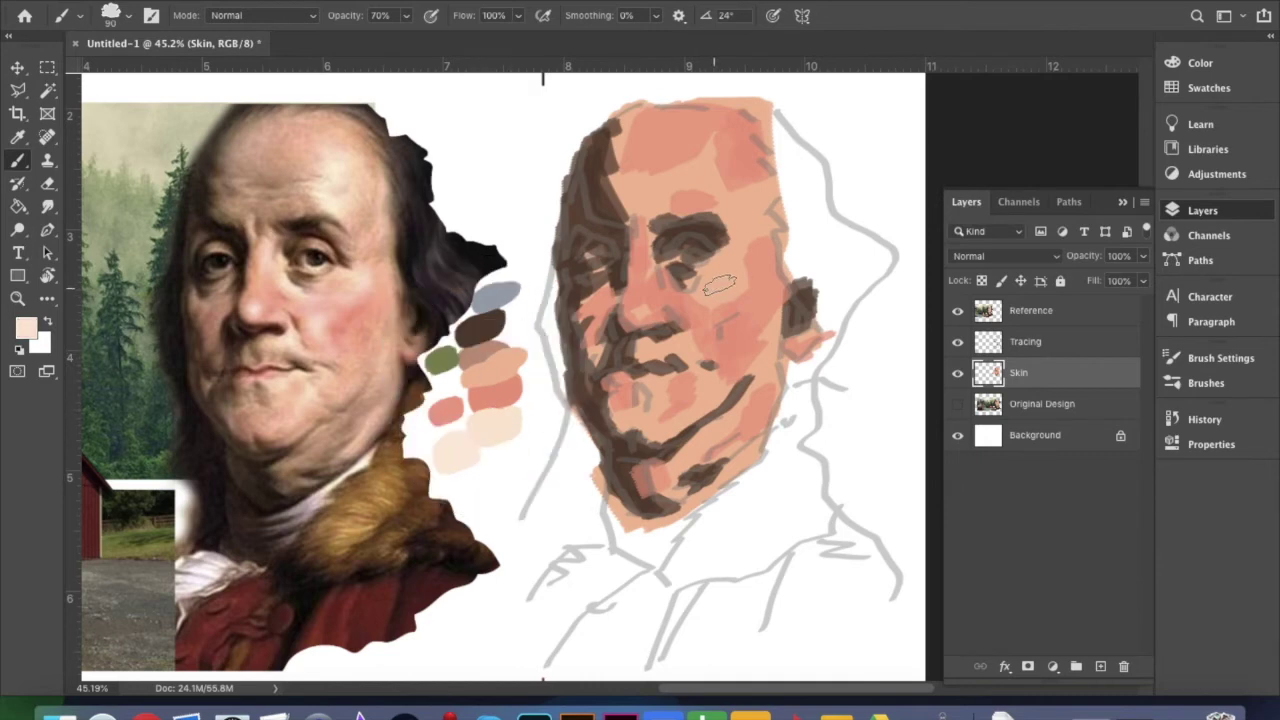
pyautogui.moveTo(666, 280)
pyautogui.mouseDown()
pyautogui.moveTo(690, 301)
pyautogui.moveTo(725, 267)
pyautogui.moveTo(726, 289)
pyautogui.moveTo(744, 271)
pyautogui.moveTo(698, 340)
pyautogui.moveTo(699, 325)
pyautogui.moveTo(708, 354)
pyautogui.moveTo(755, 255)
pyautogui.moveTo(744, 245)
pyautogui.moveTo(781, 214)
pyautogui.mouseUp()
pyautogui.moveTo(708, 198)
pyautogui.mouseDown()
pyautogui.moveTo(717, 156)
pyautogui.moveTo(738, 228)
pyautogui.mouseUp()
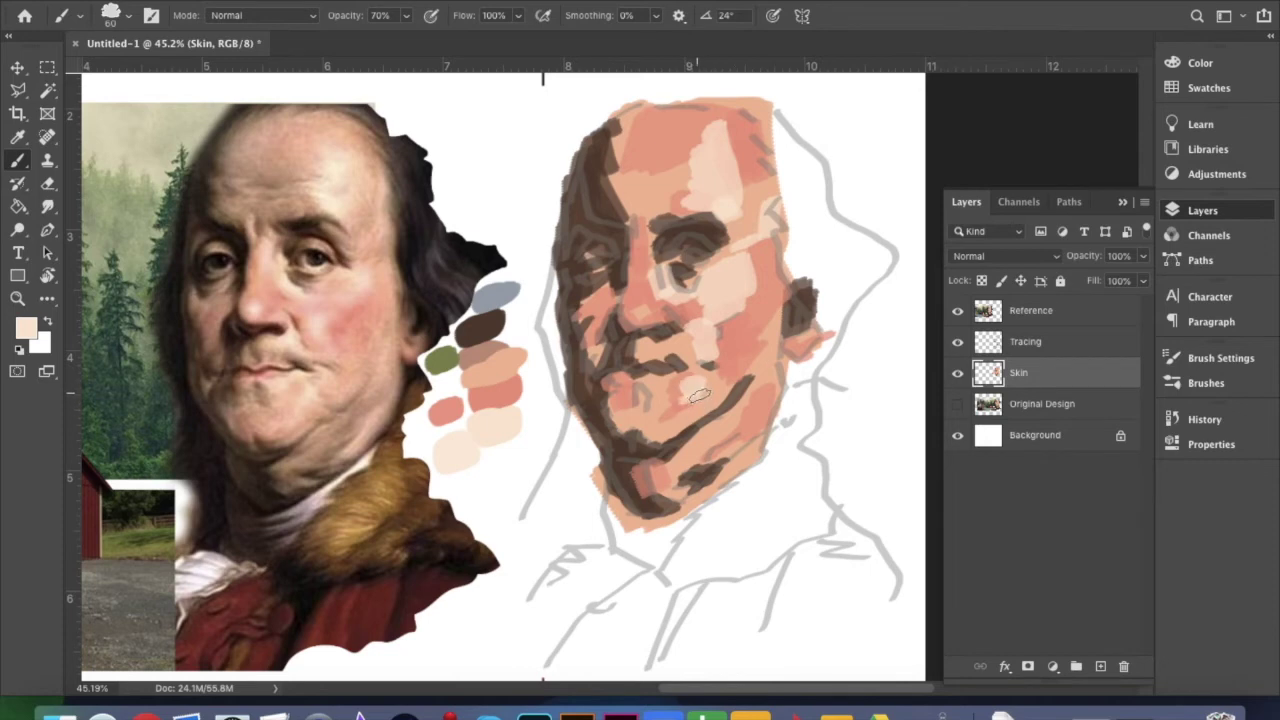
pyautogui.moveTo(664, 417)
pyautogui.mouseDown()
pyautogui.moveTo(642, 383)
pyautogui.moveTo(650, 405)
pyautogui.moveTo(617, 403)
pyautogui.moveTo(647, 427)
pyautogui.moveTo(584, 372)
pyautogui.mouseUp()
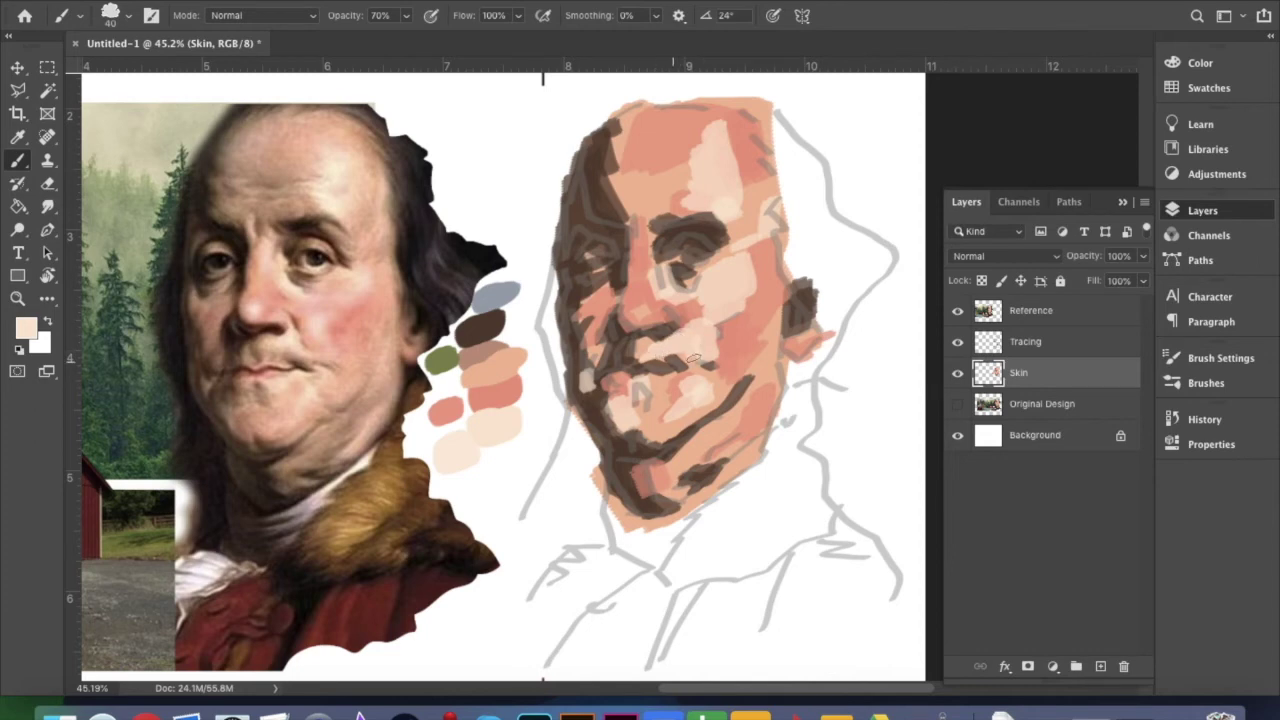
# - Add pale cream highlights to the neck, eyes and jawline, and check the face with the Tracing layer briefly hidden
pyautogui.moveTo(699, 462)
pyautogui.mouseDown()
pyautogui.moveTo(742, 437)
pyautogui.moveTo(790, 378)
pyautogui.mouseUp()
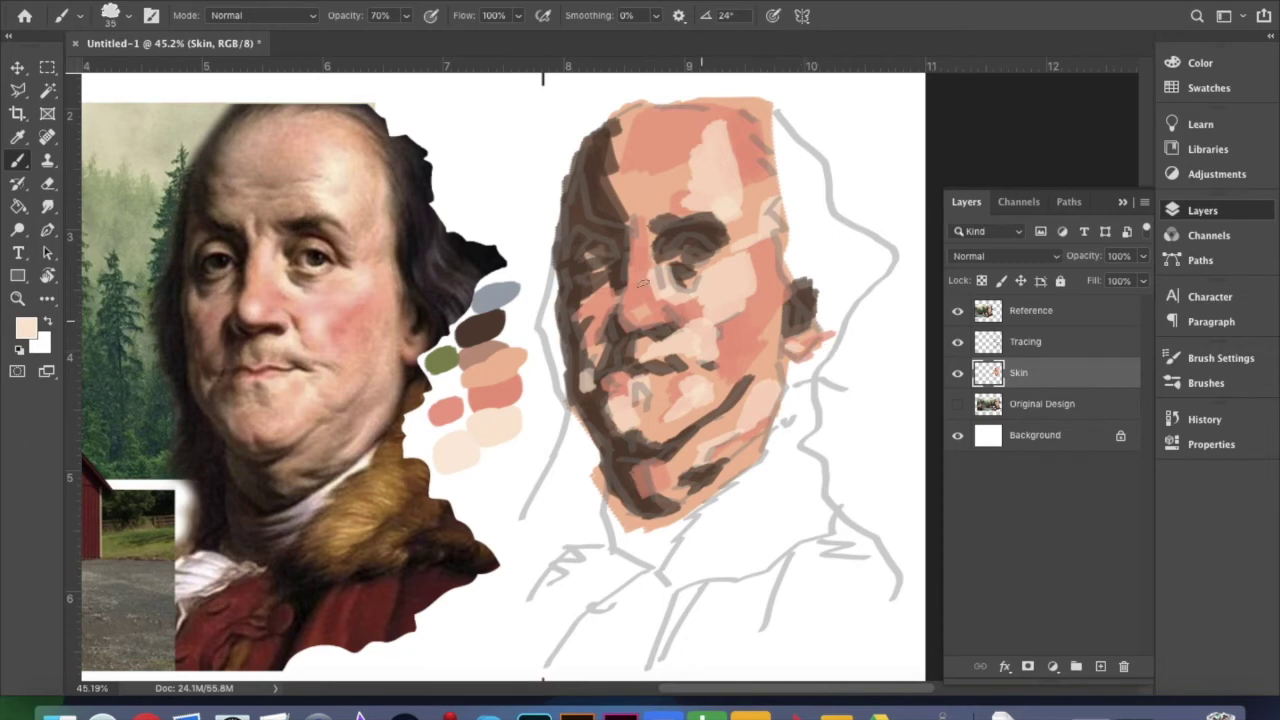
pyautogui.moveTo(686, 266); pyautogui.dragTo(708, 261)
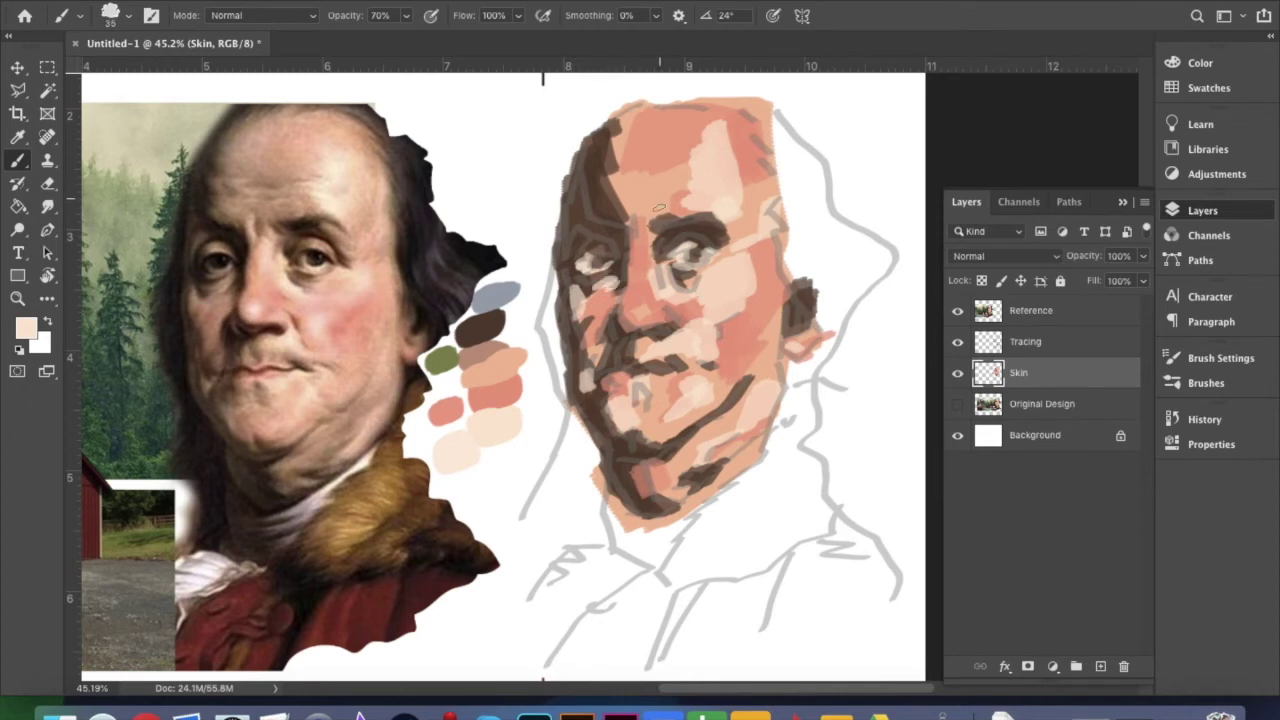
pyautogui.moveTo(735, 405); pyautogui.dragTo(752, 390)
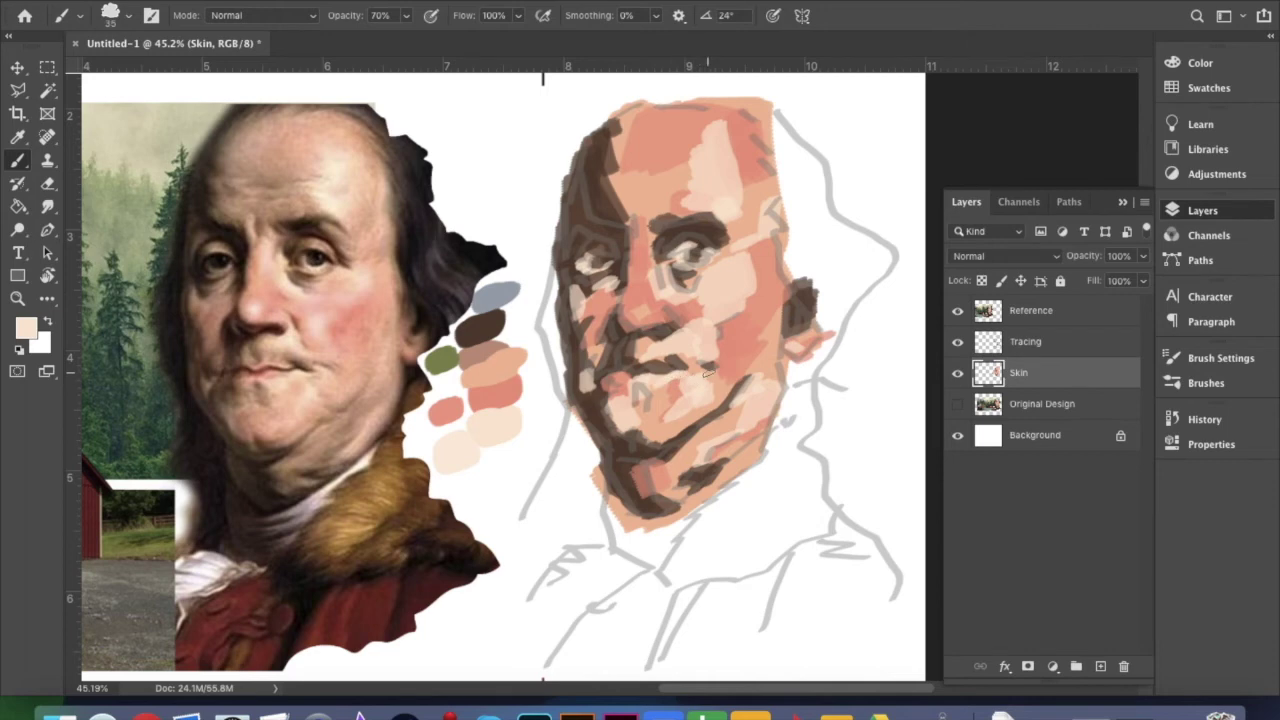
pyautogui.click(957, 341)
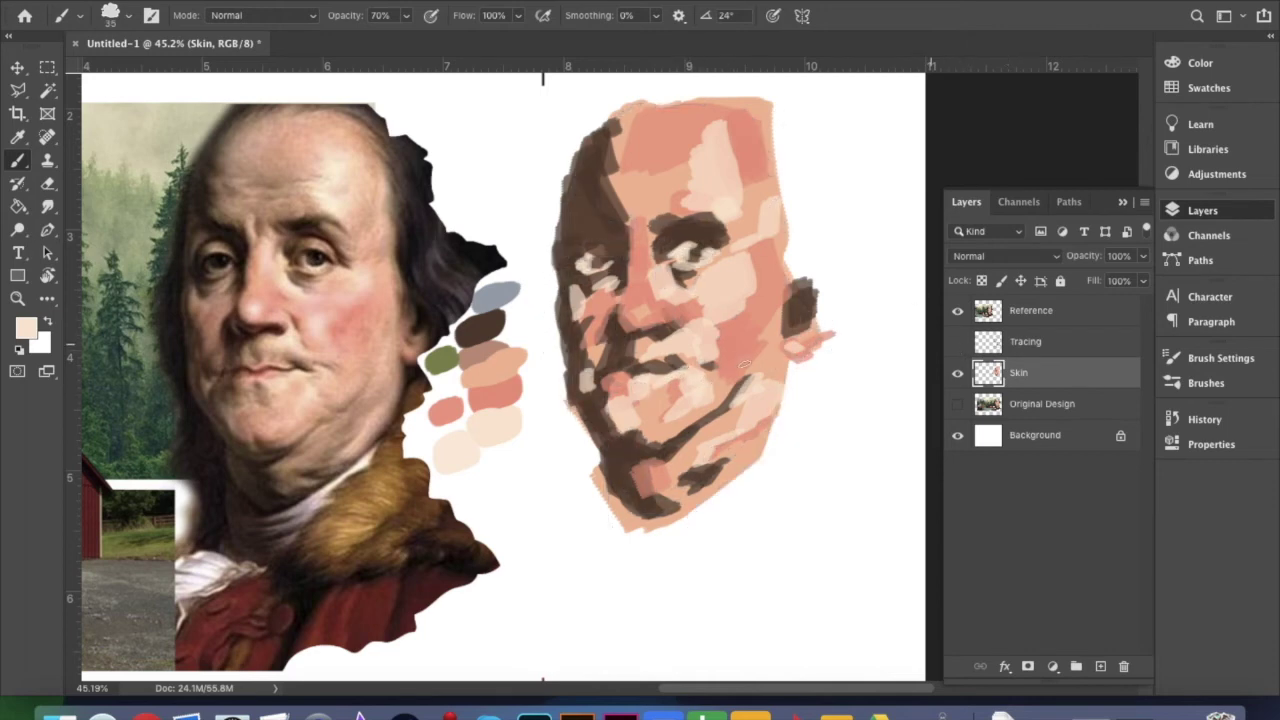
pyautogui.click(957, 341)
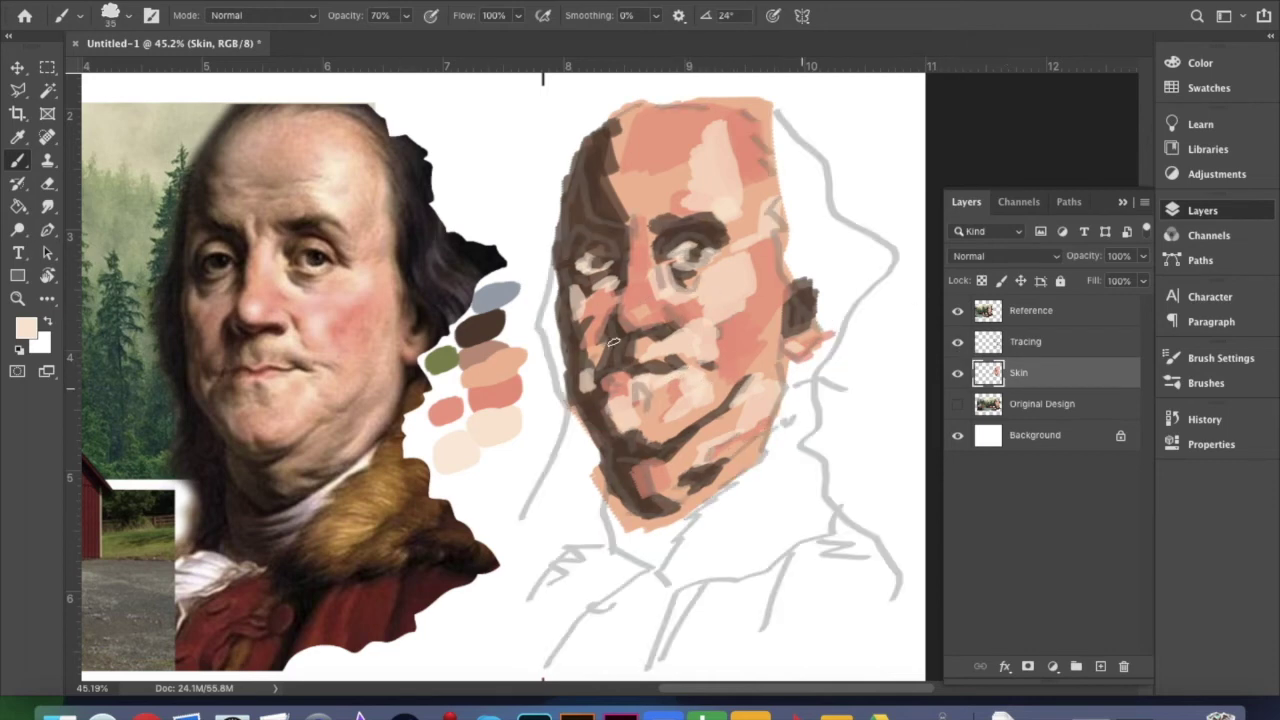
# - Sample the reference portrait's dark hair and adjust the foreground colour to a muted bluish purple
pyautogui.keyDown('alt'); pyautogui.click(443, 251); pyautogui.keyUp('alt')
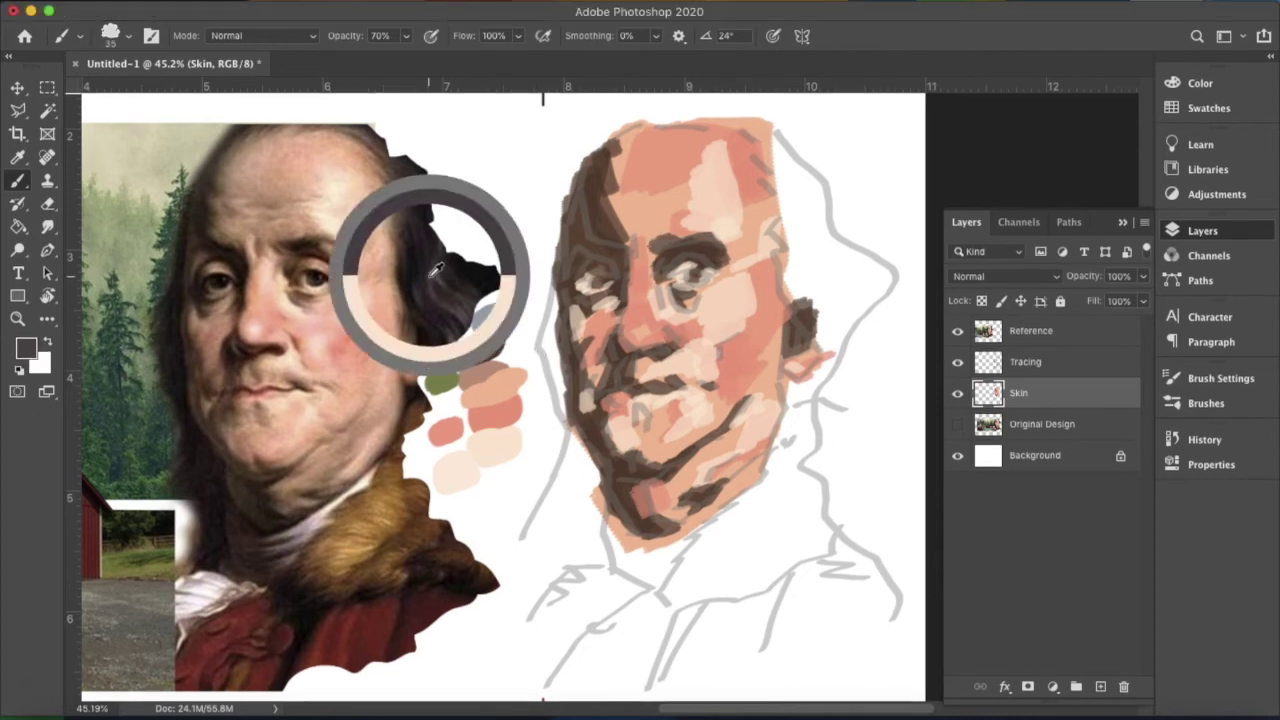
pyautogui.click(33, 346)
pyautogui.moveTo(795, 372); pyautogui.dragTo(791, 347)
pyautogui.moveTo(567, 436)
pyautogui.mouseDown()
pyautogui.moveTo(583, 409)
pyautogui.moveTo(575, 423)
pyautogui.mouseUp()
pyautogui.click(928, 275)
# - Fill the traced hair on both sides of the face with bluish purple, using a brush of about 60 px
pyautogui.moveTo(826, 284)
pyautogui.mouseDown()
pyautogui.moveTo(801, 283)
pyautogui.moveTo(802, 205)
pyautogui.moveTo(778, 183)
pyautogui.moveTo(772, 146)
pyautogui.moveTo(806, 189)
pyautogui.moveTo(818, 284)
pyautogui.moveTo(831, 256)
pyautogui.moveTo(868, 280)
pyautogui.moveTo(832, 300)
pyautogui.moveTo(838, 325)
pyautogui.moveTo(852, 302)
pyautogui.moveTo(795, 152)
pyautogui.moveTo(830, 220)
pyautogui.mouseUp()
pyautogui.press(']')
pyautogui.press(']')
pyautogui.press(']')
pyautogui.press('[')
pyautogui.press('[')
pyautogui.press('[')
pyautogui.moveTo(814, 390)
pyautogui.mouseDown()
pyautogui.moveTo(788, 386)
pyautogui.moveTo(800, 440)
pyautogui.moveTo(790, 455)
pyautogui.moveTo(845, 342)
pyautogui.mouseUp()
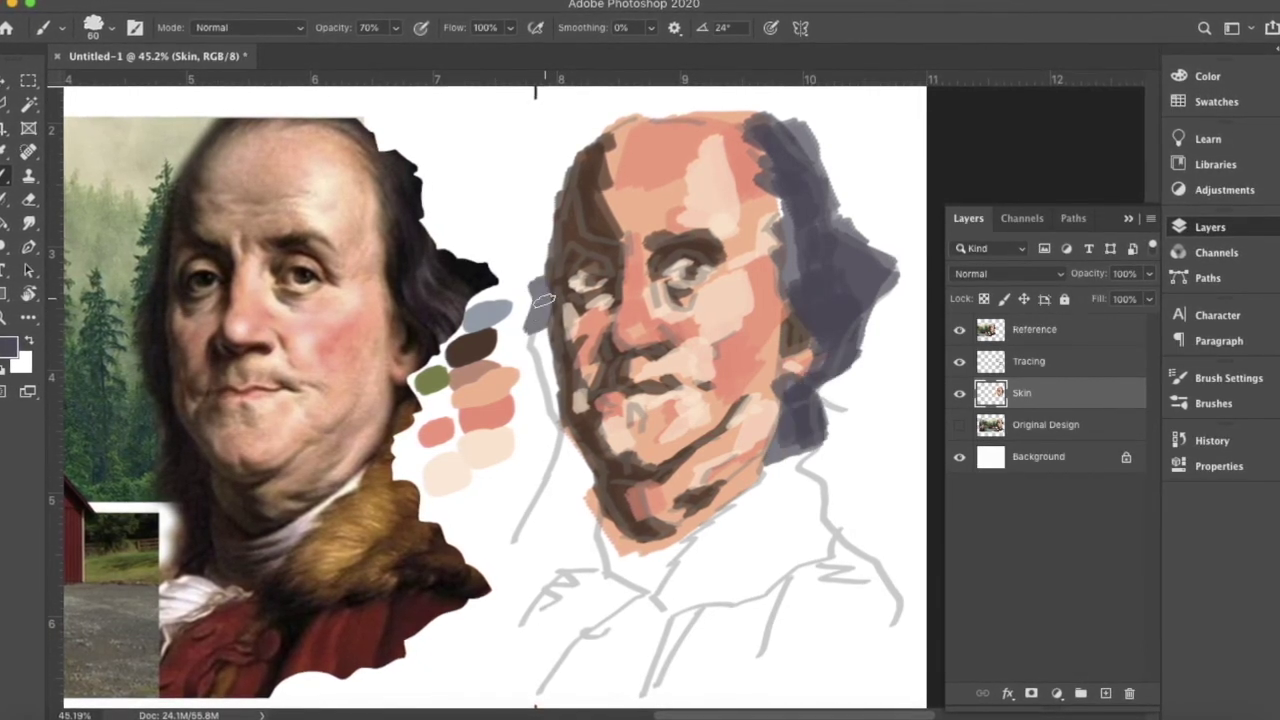
pyautogui.moveTo(538, 325)
pyautogui.mouseDown()
pyautogui.moveTo(599, 486)
pyautogui.moveTo(553, 441)
pyautogui.moveTo(587, 512)
pyautogui.moveTo(574, 467)
pyautogui.moveTo(561, 471)
pyautogui.moveTo(523, 542)
pyautogui.moveTo(560, 517)
pyautogui.moveTo(587, 540)
pyautogui.moveTo(555, 461)
pyautogui.moveTo(561, 441)
pyautogui.moveTo(570, 464)
pyautogui.moveTo(560, 456)
pyautogui.moveTo(590, 472)
pyautogui.mouseUp()
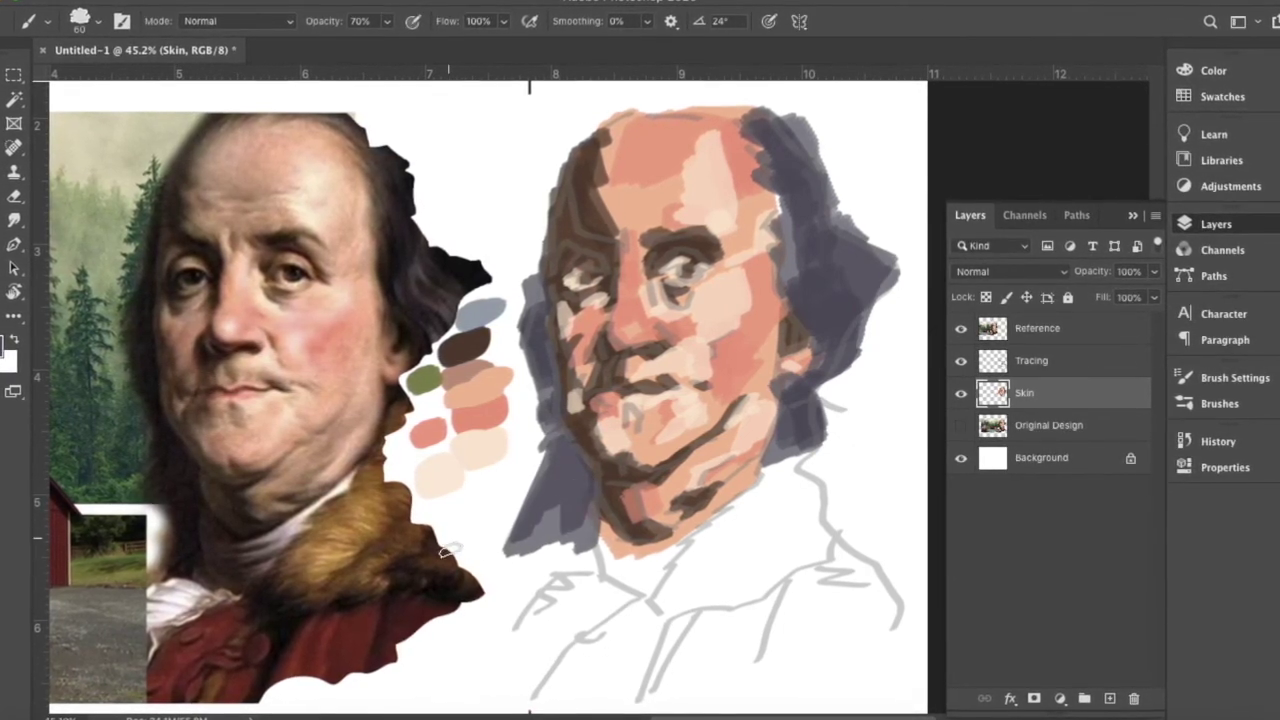
# - Sample the reference hair and add overlapping purple-grey and near-black swatches to the blank canvas above the skin palette
pyautogui.keyDown('alt'); pyautogui.click(389, 187); pyautogui.keyUp('alt')
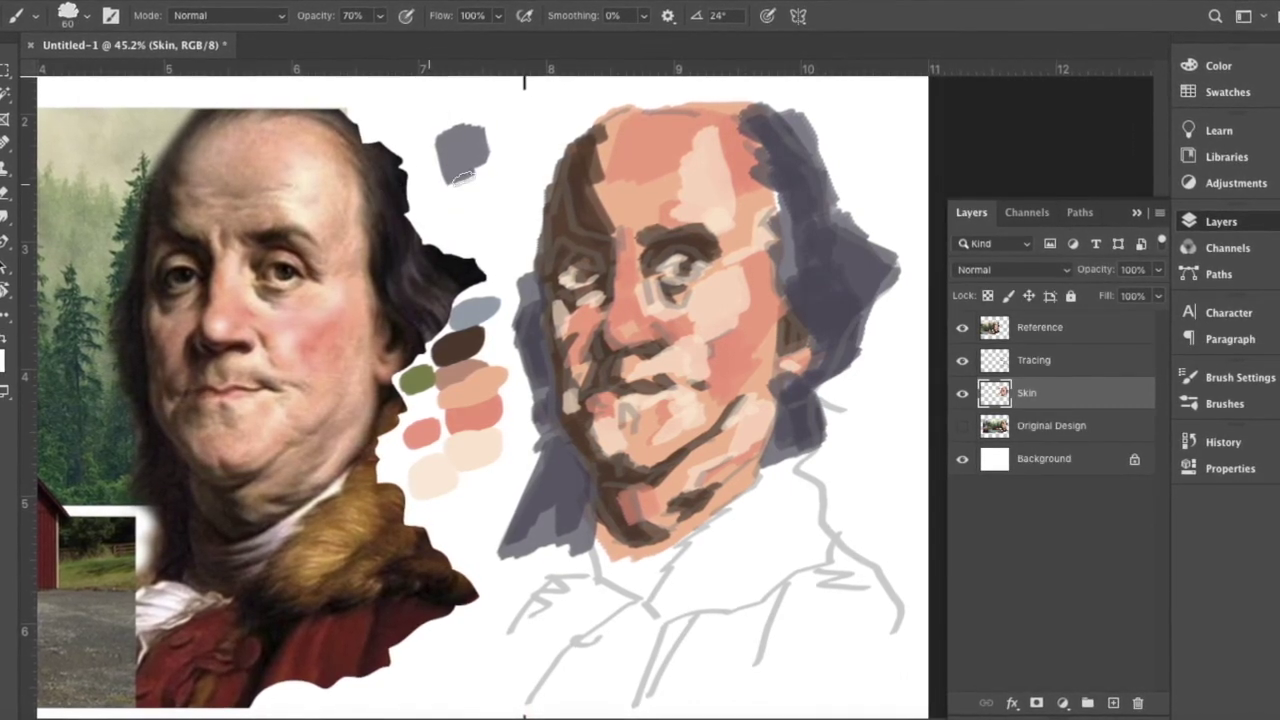
pyautogui.keyDown('alt'); pyautogui.click(401, 213); pyautogui.keyUp('alt')
pyautogui.moveTo(390, 217); pyautogui.dragTo(382, 166)
pyautogui.moveTo(475, 162); pyautogui.dragTo(470, 190)
# - Paint near-black shadows into the hair on both sides, below the ear and along the hairline on top of the head
pyautogui.moveTo(785, 170)
pyautogui.mouseDown()
pyautogui.moveTo(824, 181)
pyautogui.moveTo(815, 237)
pyautogui.moveTo(843, 245)
pyautogui.moveTo(828, 310)
pyautogui.moveTo(822, 267)
pyautogui.moveTo(825, 329)
pyautogui.moveTo(809, 228)
pyautogui.moveTo(822, 232)
pyautogui.moveTo(825, 327)
pyautogui.moveTo(842, 273)
pyautogui.moveTo(880, 278)
pyautogui.mouseUp()
pyautogui.moveTo(600, 103); pyautogui.dragTo(645, 98)
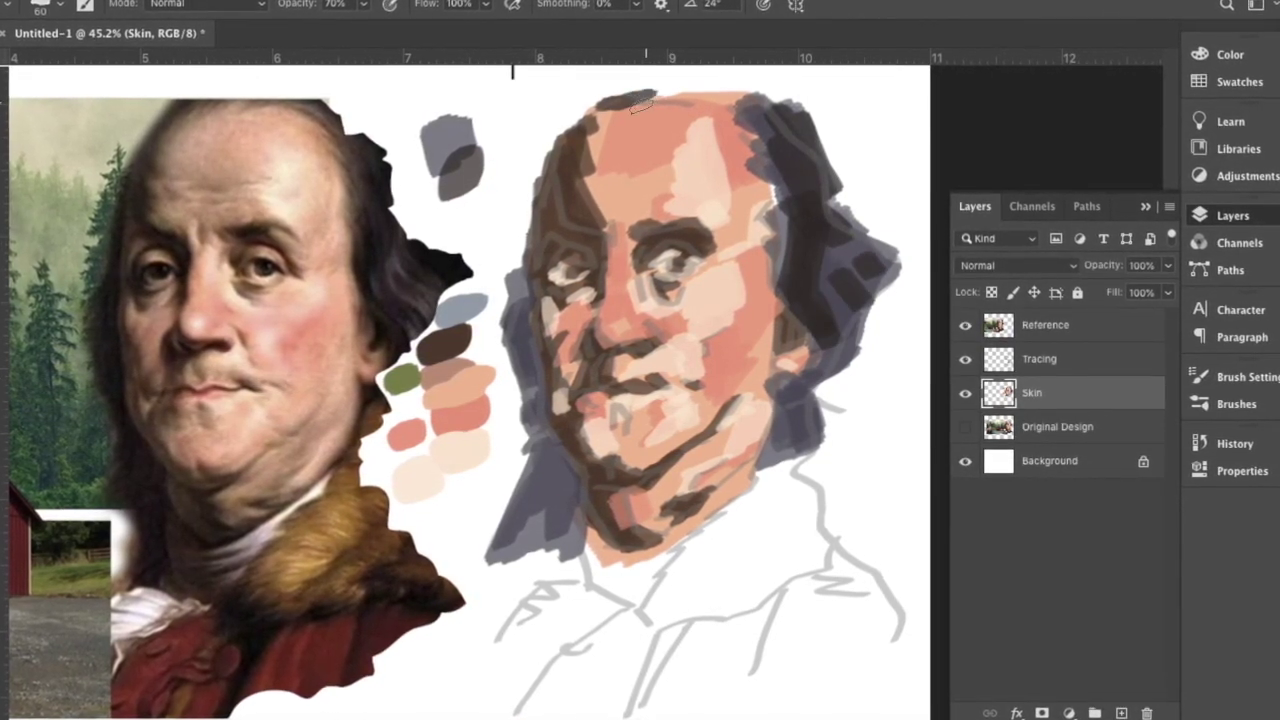
pyautogui.moveTo(762, 462)
pyautogui.mouseDown()
pyautogui.moveTo(802, 445)
pyautogui.moveTo(791, 410)
pyautogui.moveTo(803, 413)
pyautogui.moveTo(825, 390)
pyautogui.mouseUp()
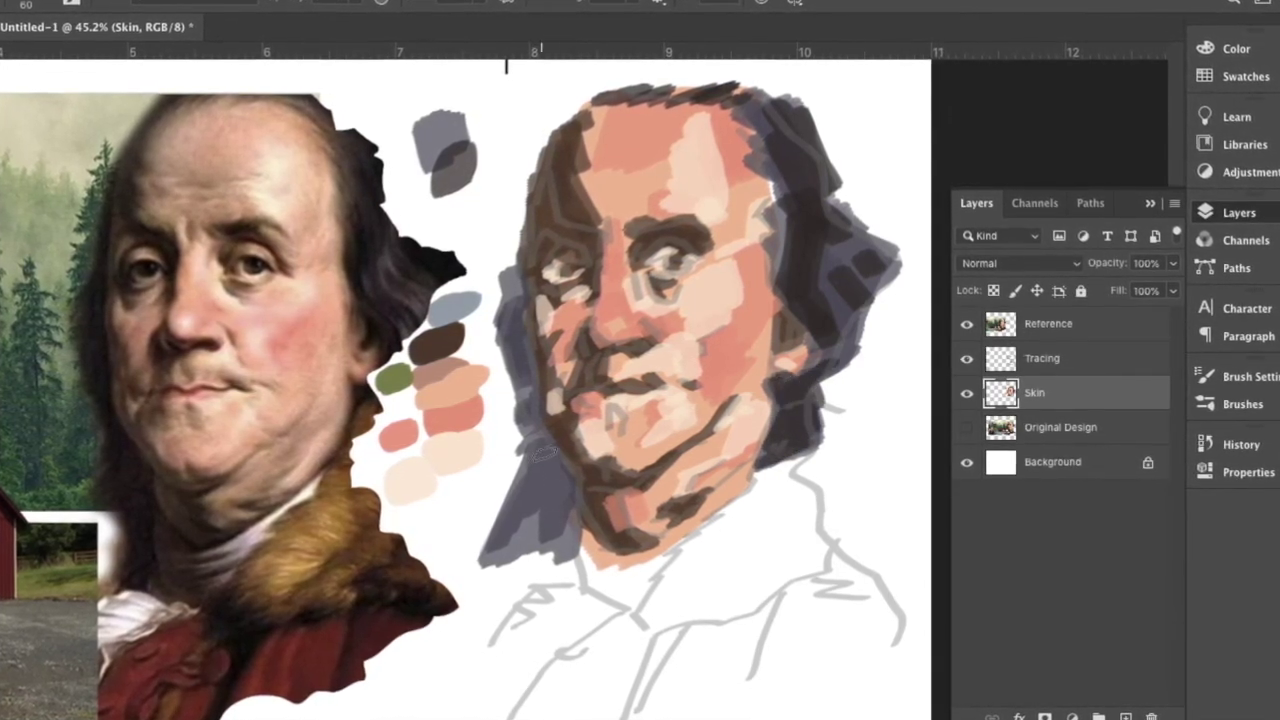
pyautogui.moveTo(541, 443)
pyautogui.mouseDown()
pyautogui.moveTo(564, 483)
pyautogui.moveTo(542, 541)
pyautogui.mouseUp()
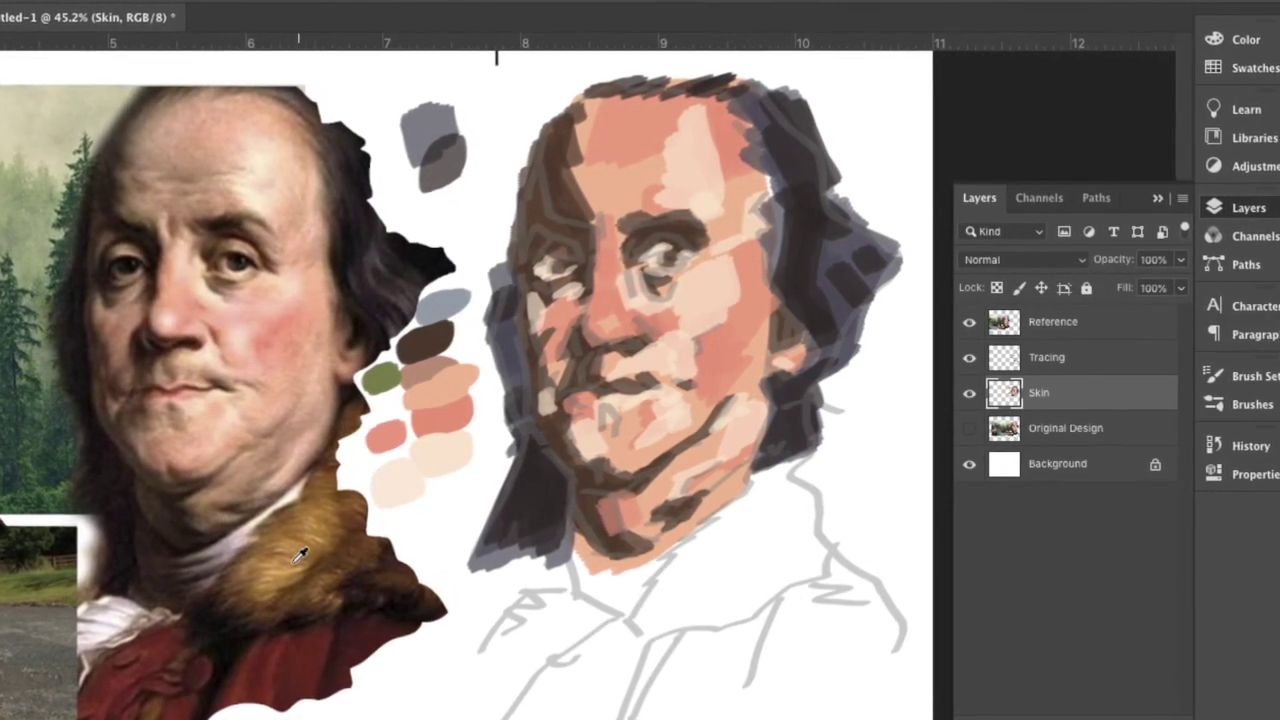
# - Add a golden ochre swatch beside the reference and fill both sides of the traced fur collar with it
pyautogui.moveTo(408, 688)
pyautogui.mouseDown()
pyautogui.moveTo(408, 708)
pyautogui.moveTo(432, 700)
pyautogui.mouseUp()
pyautogui.moveTo(650, 638)
pyautogui.mouseDown()
pyautogui.moveTo(671, 626)
pyautogui.moveTo(710, 550)
pyautogui.moveTo(805, 455)
pyautogui.moveTo(800, 465)
pyautogui.moveTo(815, 420)
pyautogui.moveTo(790, 445)
pyautogui.moveTo(765, 540)
pyautogui.moveTo(798, 525)
pyautogui.moveTo(730, 600)
pyautogui.moveTo(690, 625)
pyautogui.moveTo(760, 570)
pyautogui.moveTo(665, 565)
pyautogui.mouseUp()
pyautogui.moveTo(500, 612)
pyautogui.mouseDown()
pyautogui.moveTo(460, 630)
pyautogui.moveTo(480, 580)
pyautogui.moveTo(545, 545)
pyautogui.mouseUp()
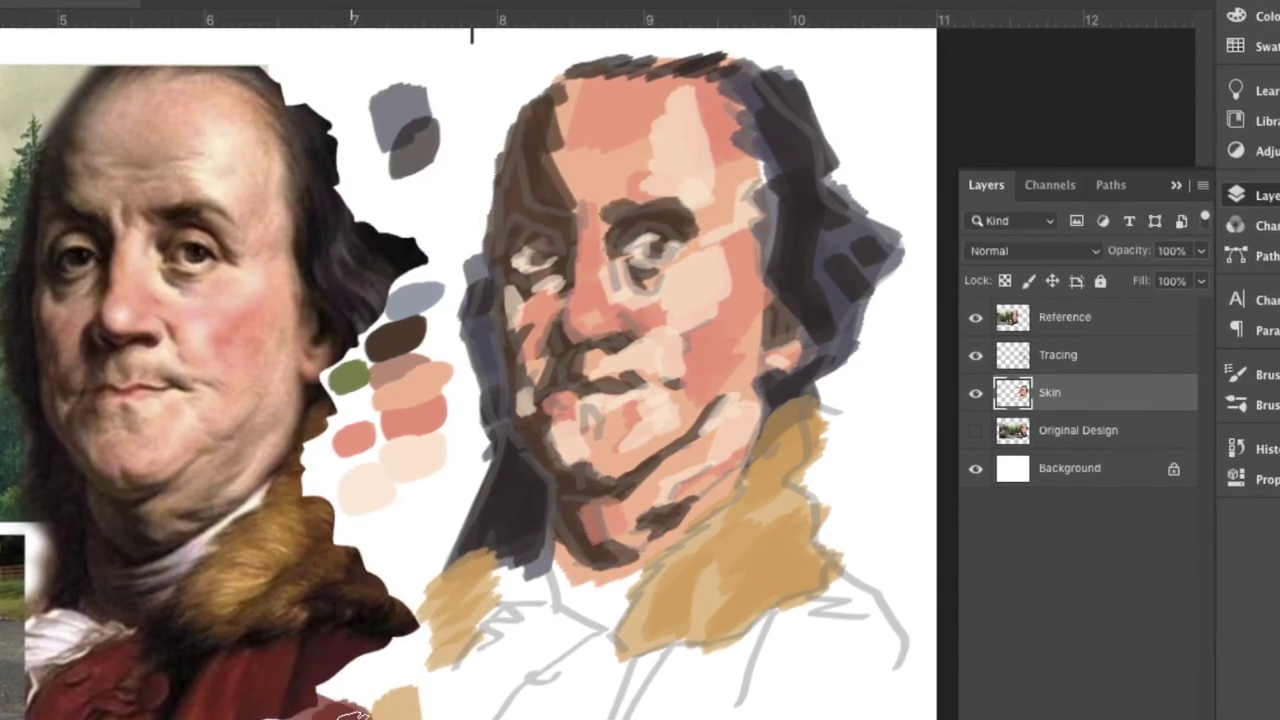
# - Fill the traced coat with dark red and add dark red touches to the shadowed neck and just below it
pyautogui.moveTo(655, 708)
pyautogui.mouseDown()
pyautogui.moveTo(700, 661)
pyautogui.moveTo(685, 691)
pyautogui.moveTo(825, 604)
pyautogui.moveTo(870, 616)
pyautogui.moveTo(872, 673)
pyautogui.moveTo(790, 661)
pyautogui.moveTo(755, 688)
pyautogui.moveTo(805, 636)
pyautogui.moveTo(815, 696)
pyautogui.moveTo(700, 716)
pyautogui.moveTo(700, 676)
pyautogui.moveTo(855, 708)
pyautogui.moveTo(580, 694)
pyautogui.moveTo(590, 698)
pyautogui.moveTo(575, 676)
pyautogui.moveTo(555, 691)
pyautogui.moveTo(595, 711)
pyautogui.moveTo(555, 690)
pyautogui.mouseUp()
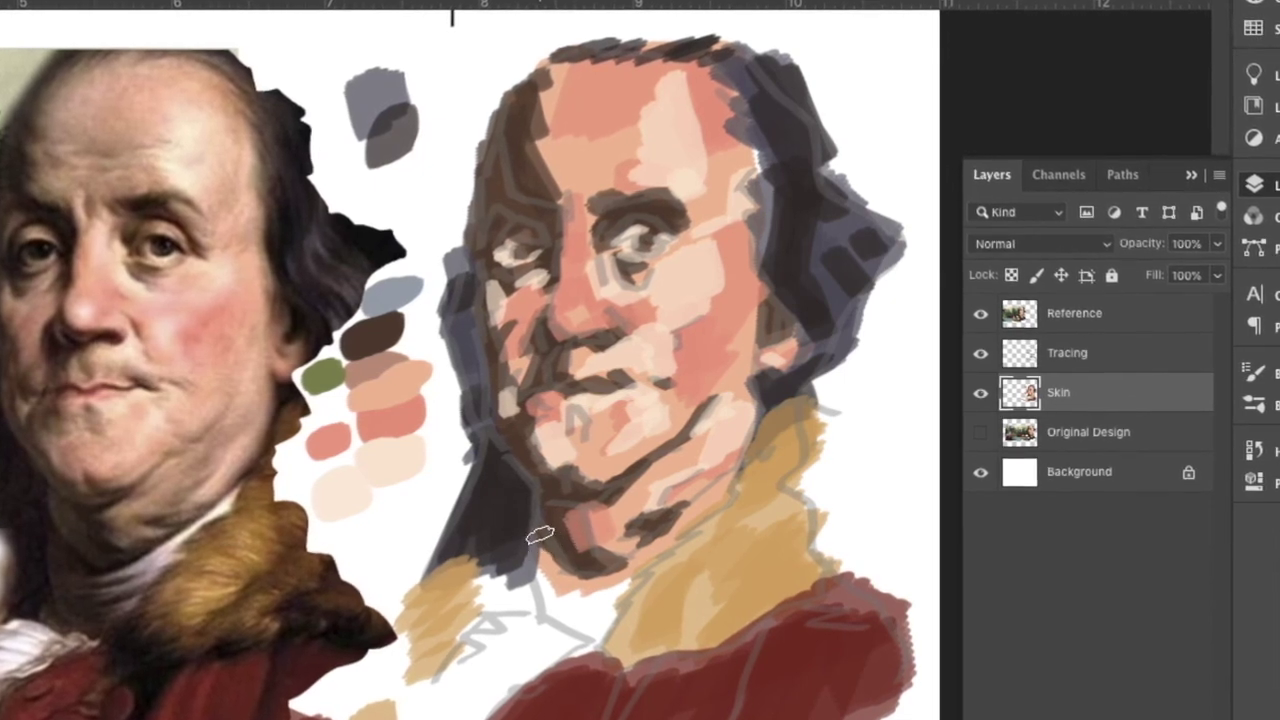
pyautogui.moveTo(585, 604); pyautogui.dragTo(560, 608)
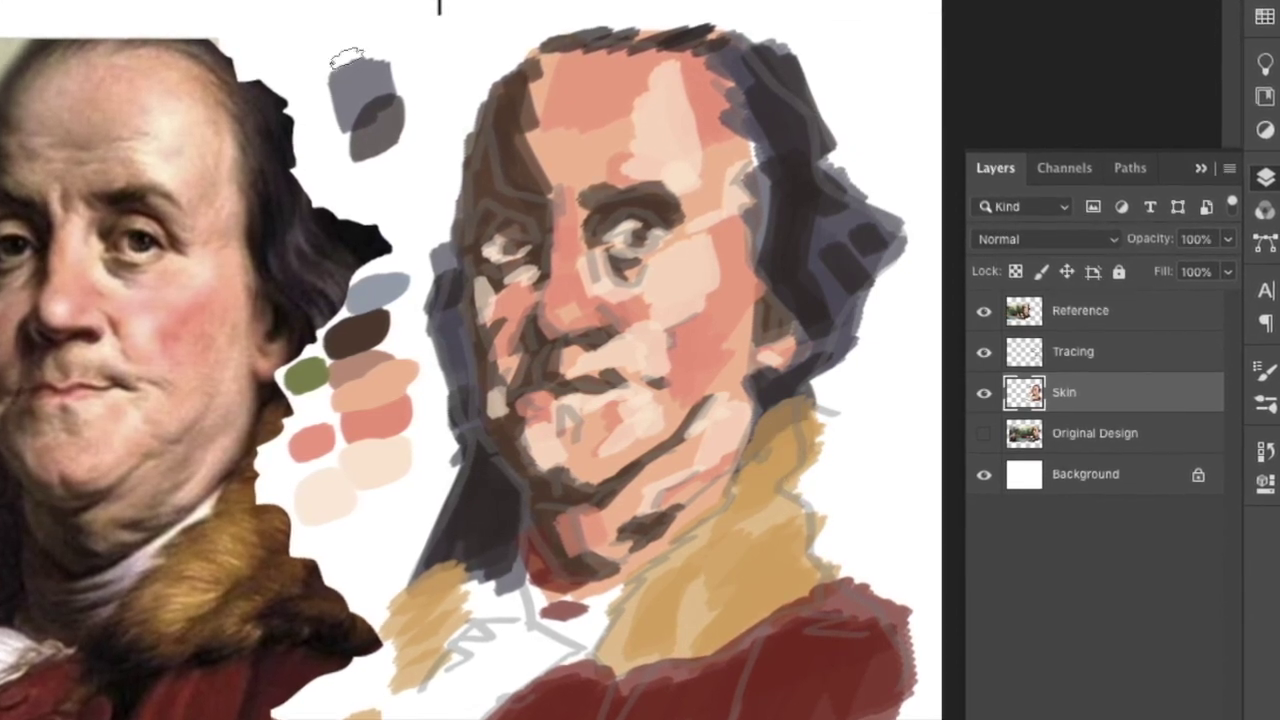
# - Glaze translucent dark red over the outer and lower edges of the fur collar and onto the cheek below the larger eye
pyautogui.moveTo(804, 420)
pyautogui.mouseDown()
pyautogui.moveTo(786, 482)
pyautogui.moveTo(810, 515)
pyautogui.mouseUp()
pyautogui.moveTo(800, 558)
pyautogui.mouseDown()
pyautogui.moveTo(766, 570)
pyautogui.moveTo(758, 590)
pyautogui.mouseUp()
pyautogui.moveTo(688, 350); pyautogui.dragTo(692, 312)
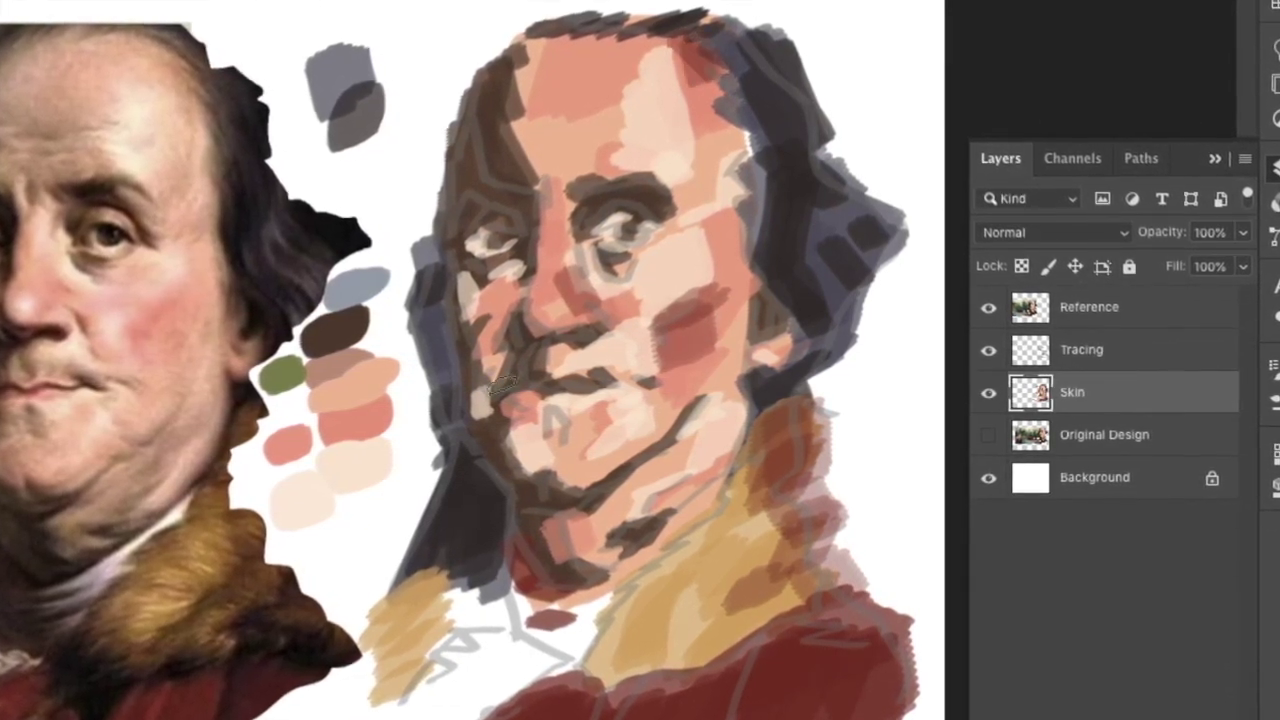
# - Sample the green swatch and glaze it over the shadowed side of the forehead, under the eye, the cheek and the chin
pyautogui.keyDown('alt'); pyautogui.click(278, 374); pyautogui.keyUp('alt')
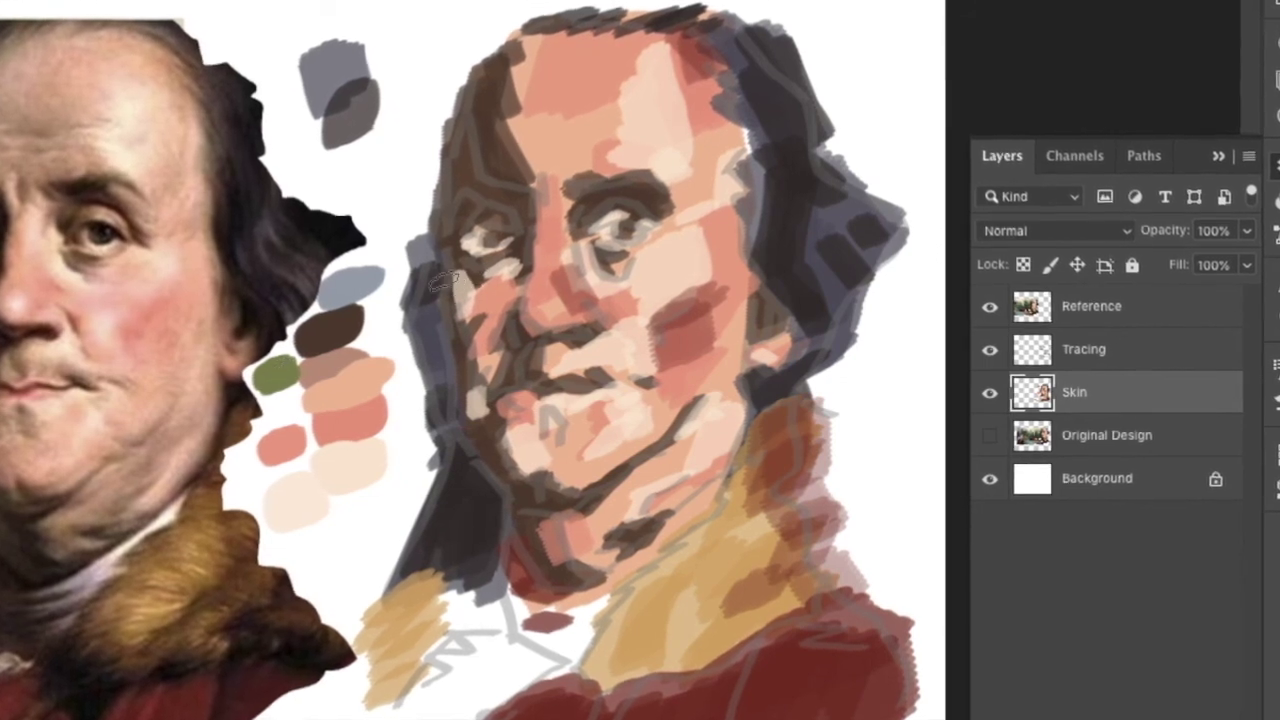
pyautogui.moveTo(476, 278); pyautogui.dragTo(503, 268)
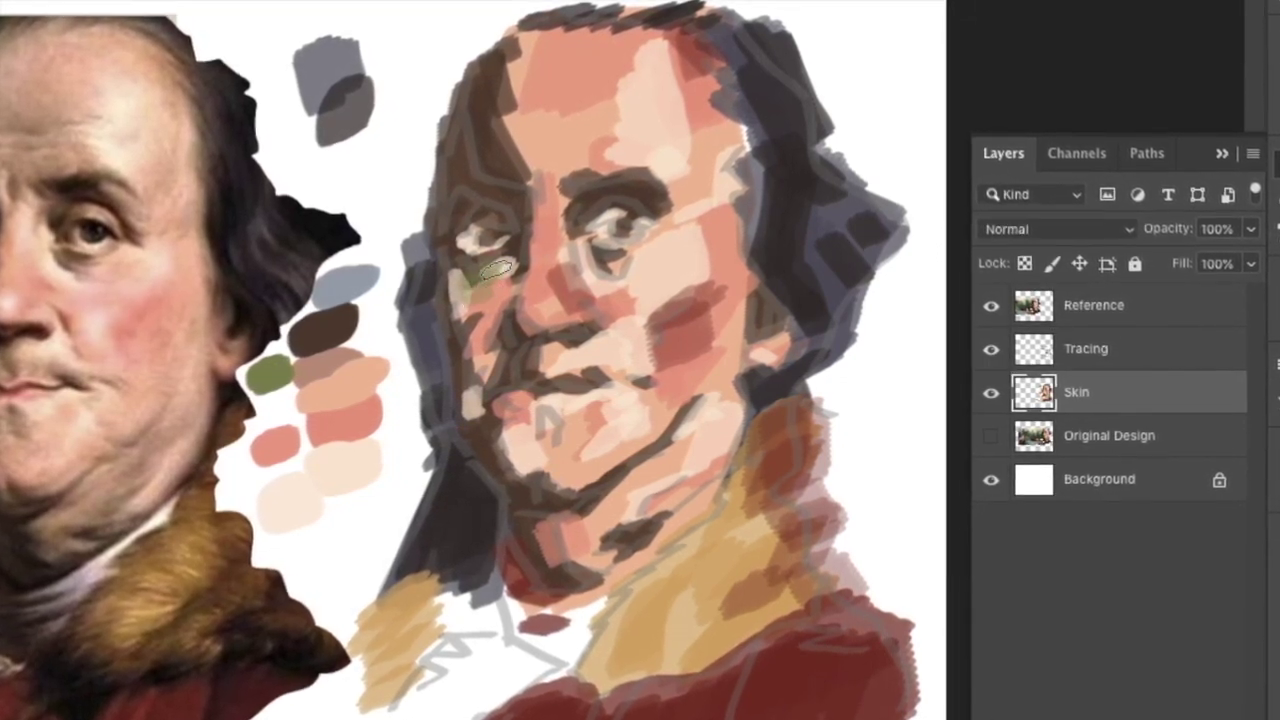
pyautogui.moveTo(498, 133); pyautogui.dragTo(519, 167)
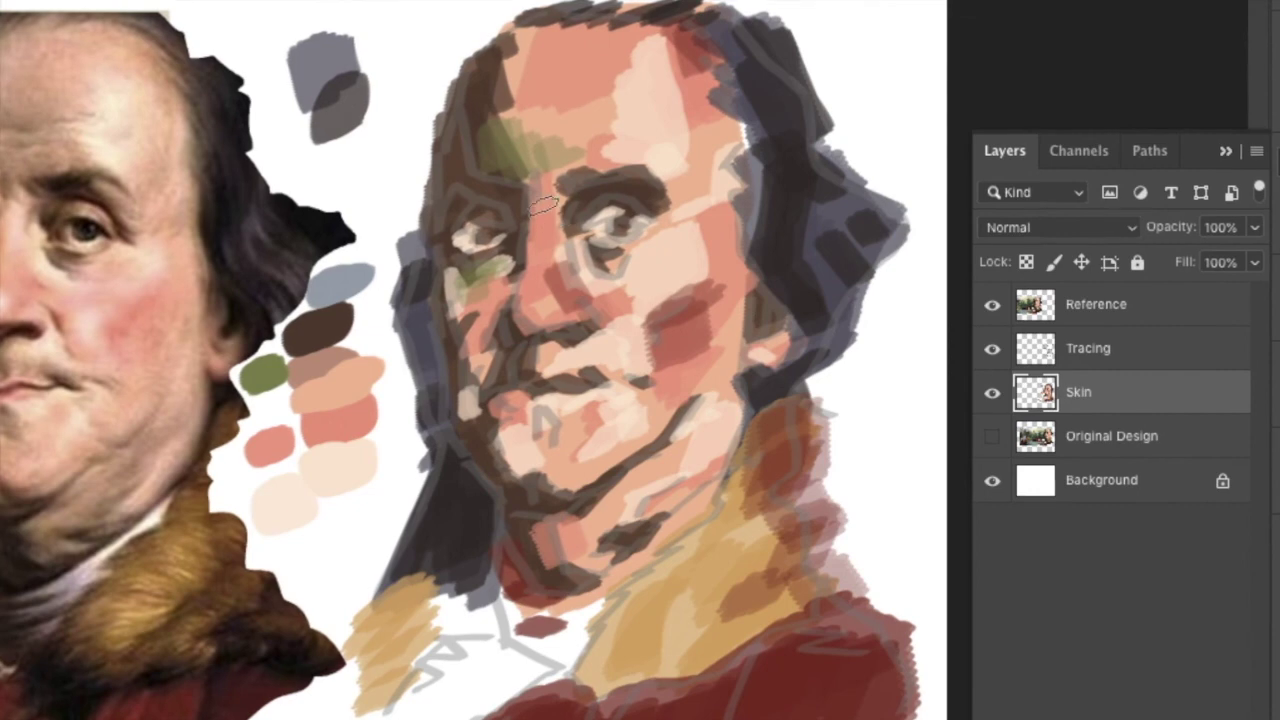
pyautogui.moveTo(530, 420); pyautogui.dragTo(506, 442)
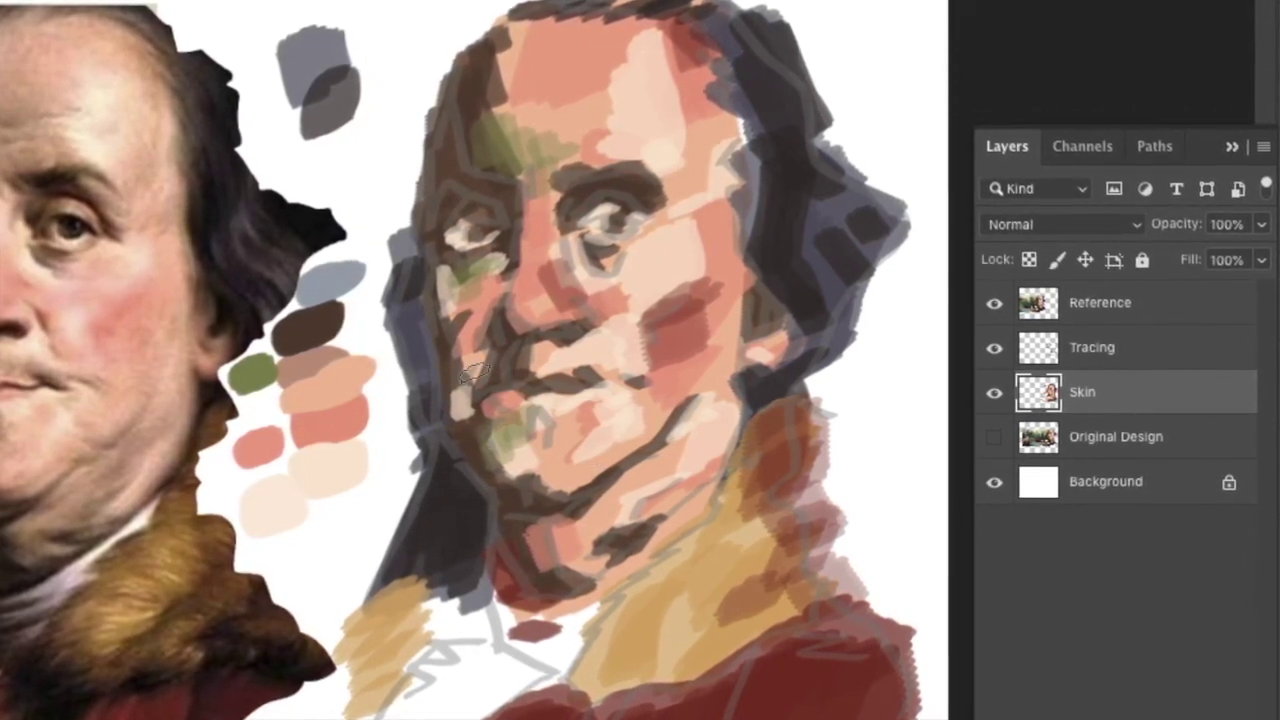
pyautogui.moveTo(454, 404); pyautogui.dragTo(492, 323)
pyautogui.moveTo(440, 285); pyautogui.dragTo(480, 305)
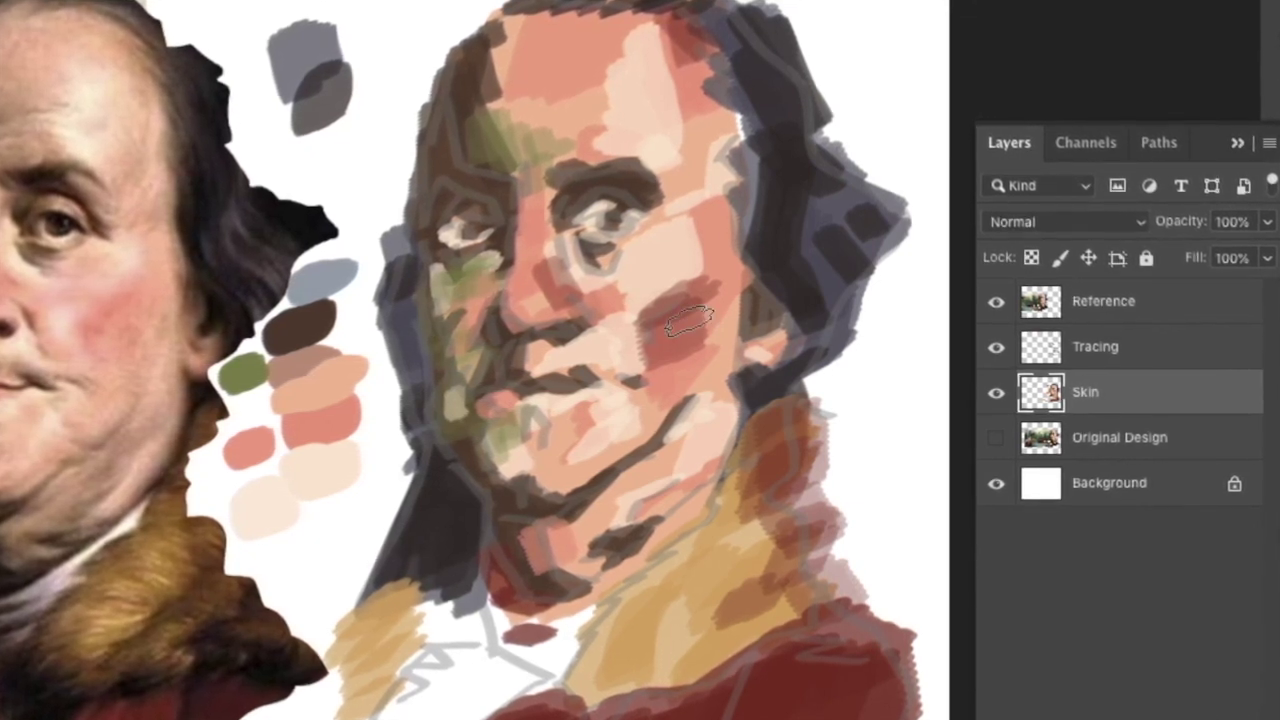
# - Sample the blue-grey swatch and glaze it over the shadowed forehead and face, the lit cheek, the jaw, the neck and the chin
pyautogui.keyDown('alt'); pyautogui.click(303, 280); pyautogui.keyUp('alt')
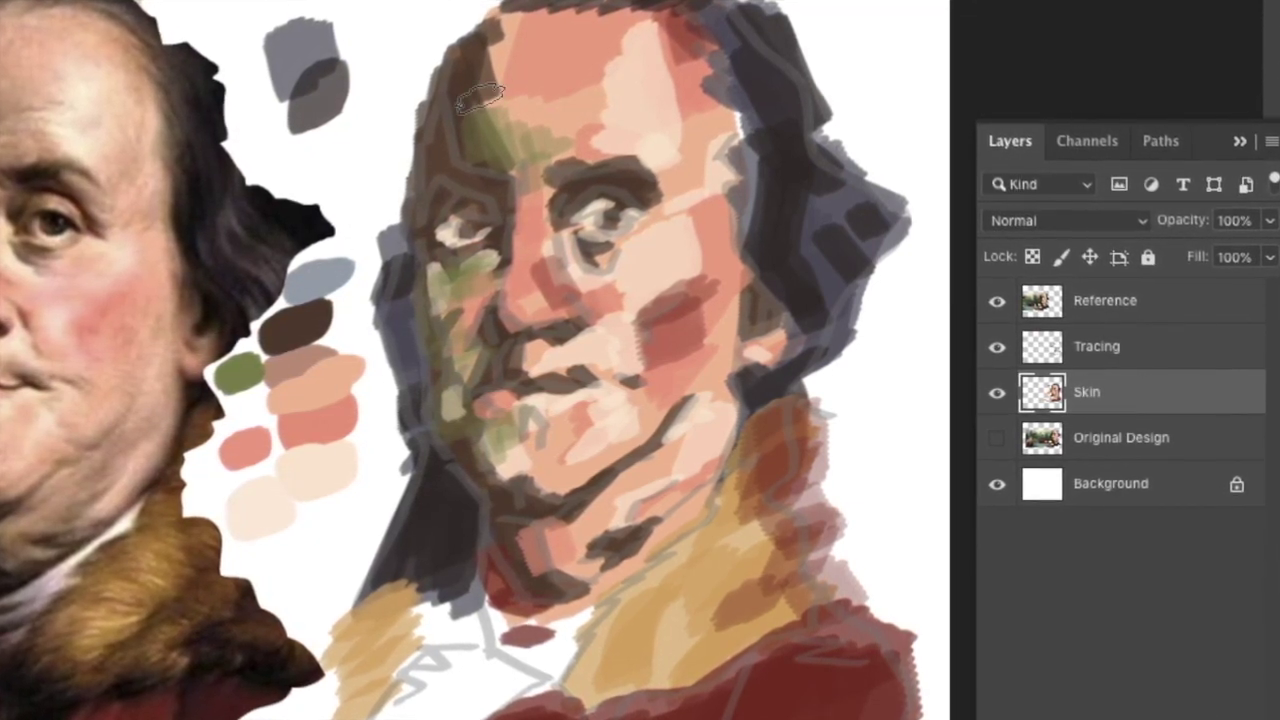
pyautogui.moveTo(509, 55); pyautogui.dragTo(474, 148)
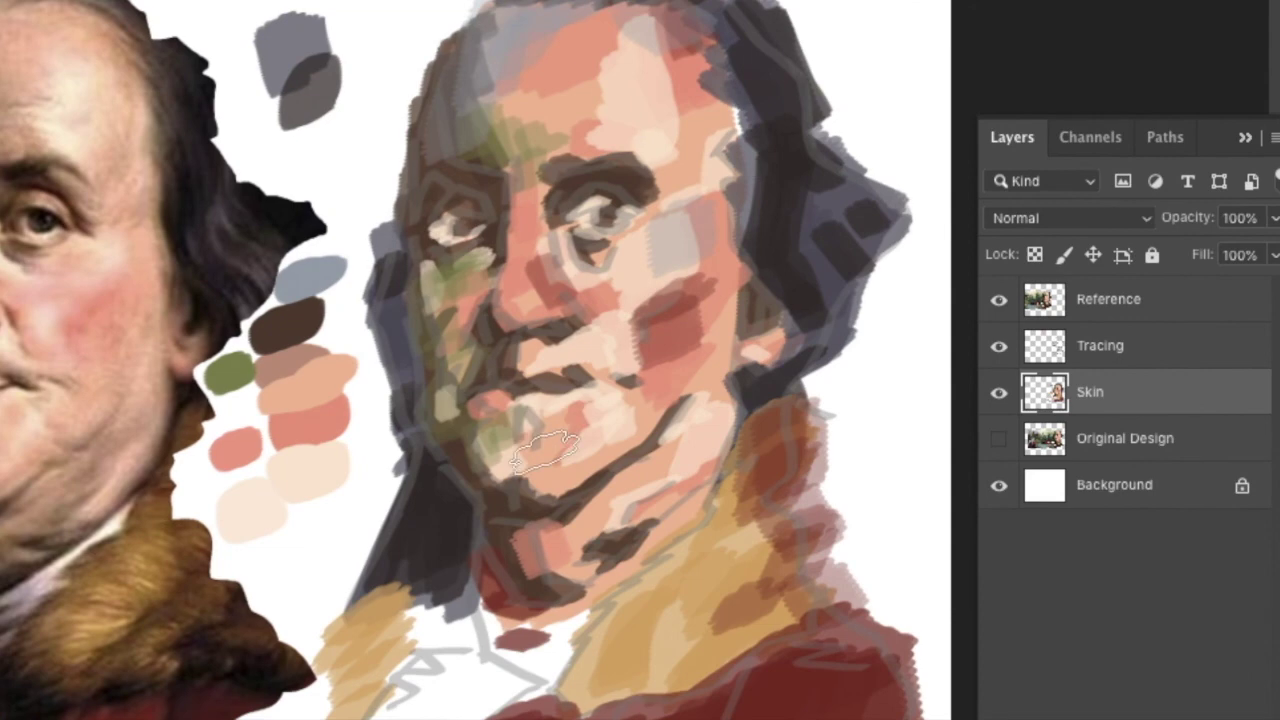
pyautogui.moveTo(645, 465)
pyautogui.mouseDown()
pyautogui.moveTo(692, 423)
pyautogui.moveTo(731, 509)
pyautogui.mouseUp()
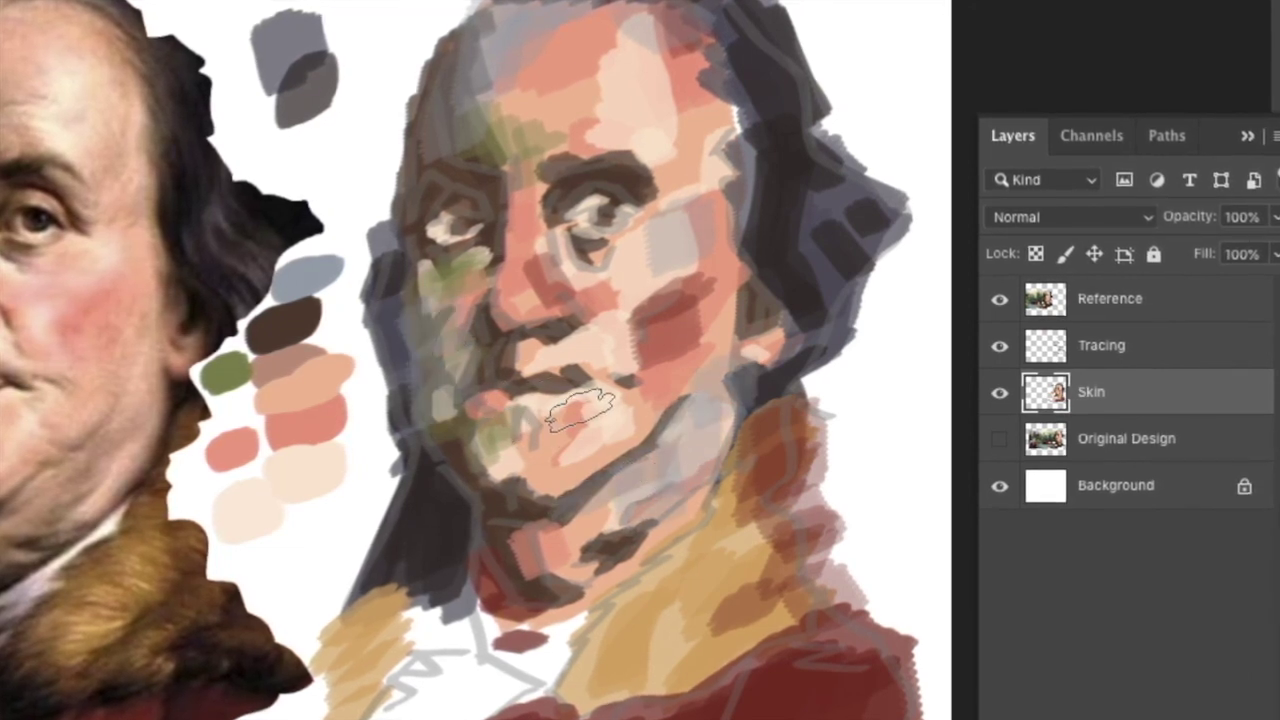
pyautogui.moveTo(465, 415)
pyautogui.mouseDown()
pyautogui.moveTo(530, 400)
pyautogui.moveTo(528, 460)
pyautogui.moveTo(530, 432)
pyautogui.moveTo(562, 466)
pyautogui.mouseUp()
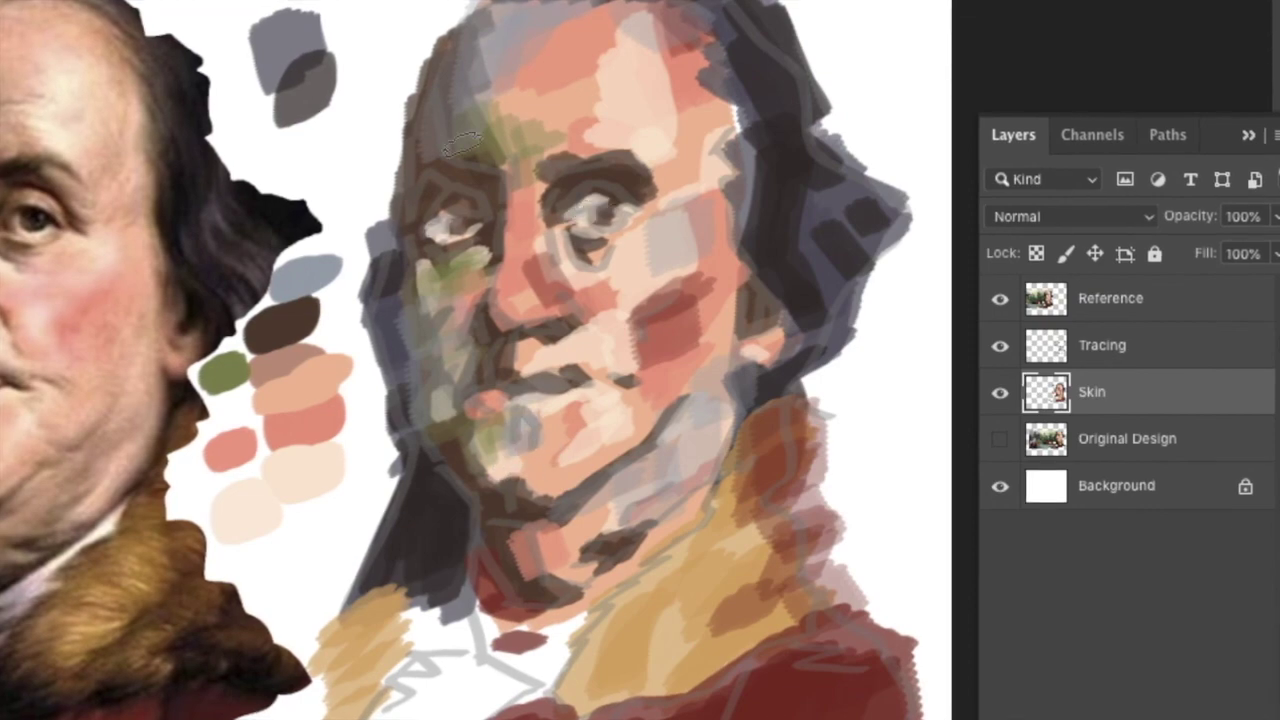